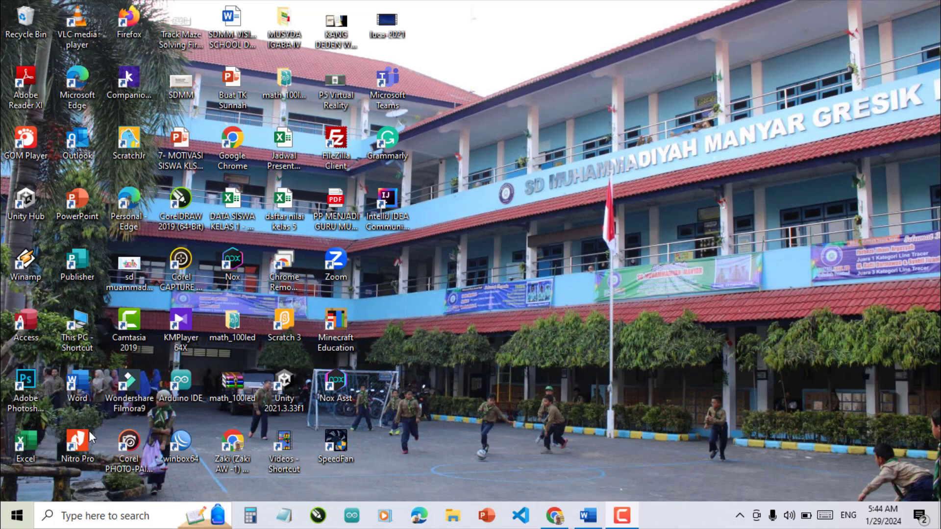
Step: Launch Excel, open Absensi Ver 1.1.1 from the Recent list, and close the attendance form
left_click(31, 443)
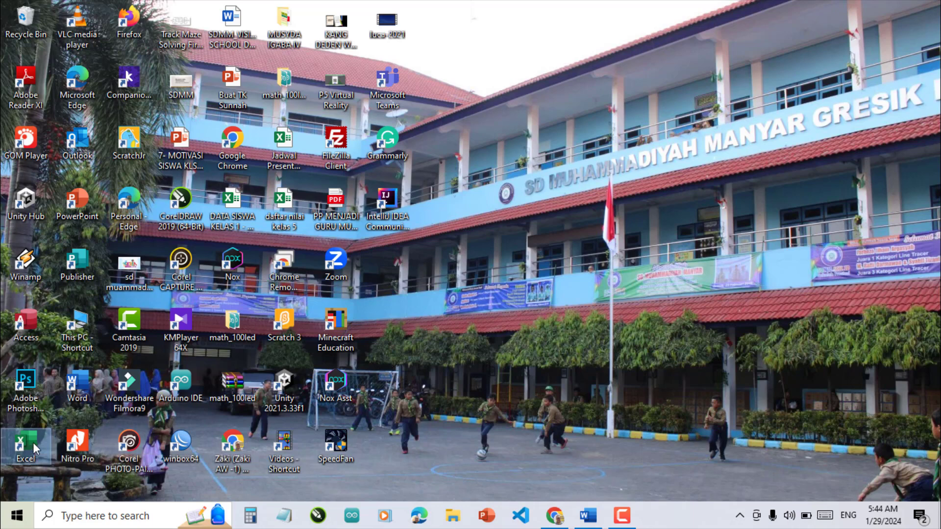
double_click(33, 442)
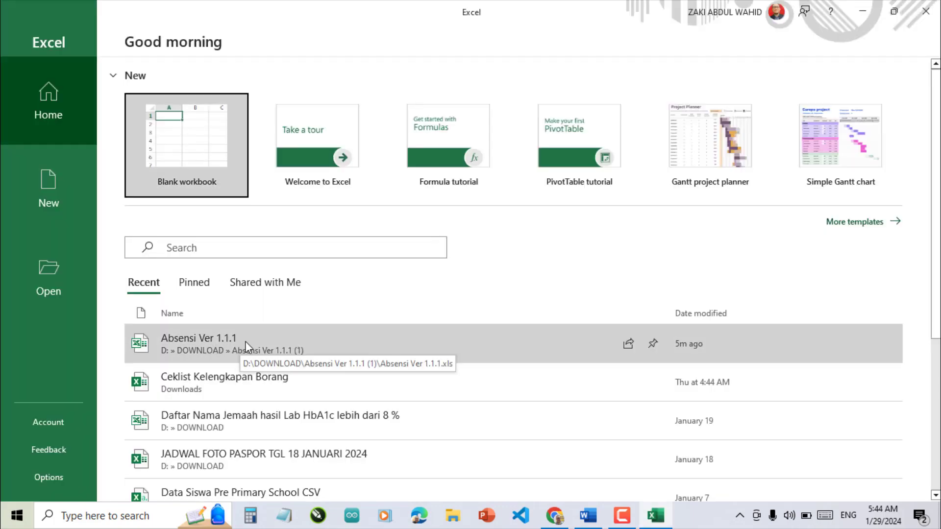
left_click(329, 349)
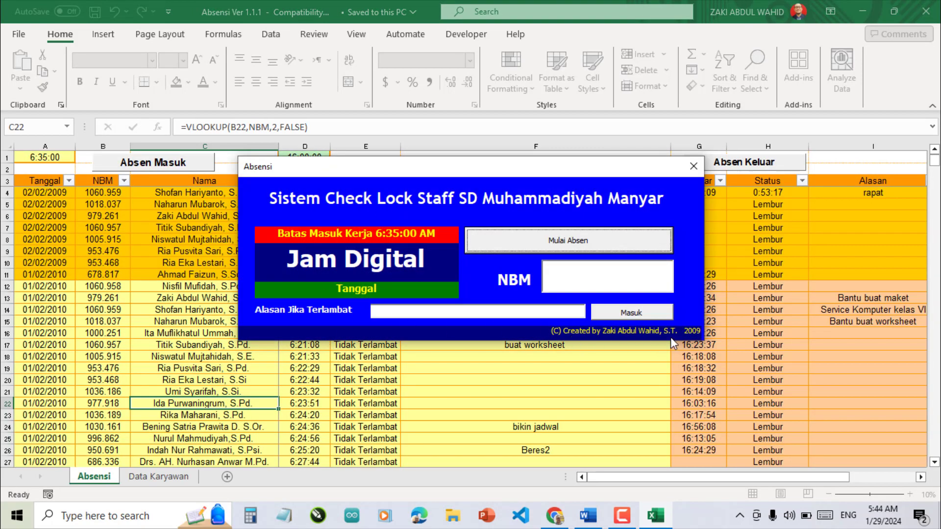
left_click(695, 172)
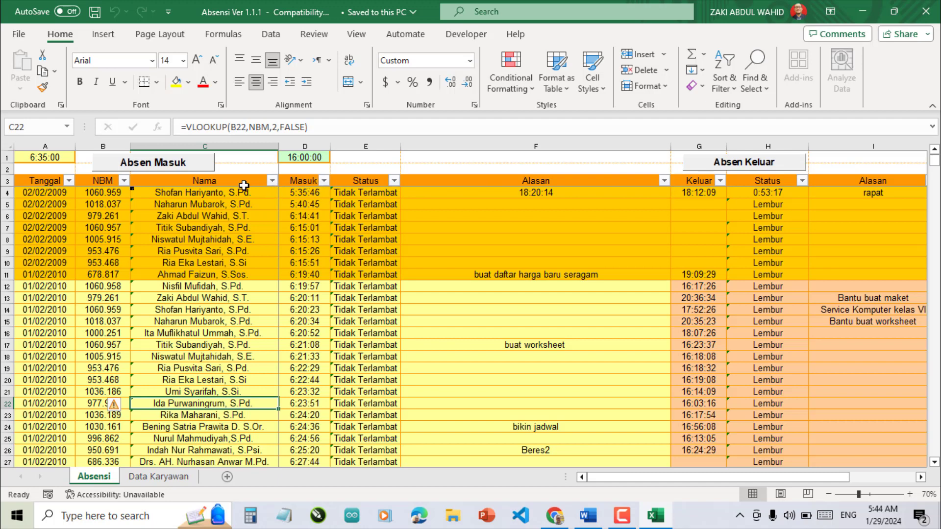
Step: Run Absen Keluar twice, cancelling the NBM prompt, so row one's Keluar reads 5:44:50
left_click(725, 91)
left_click(742, 167)
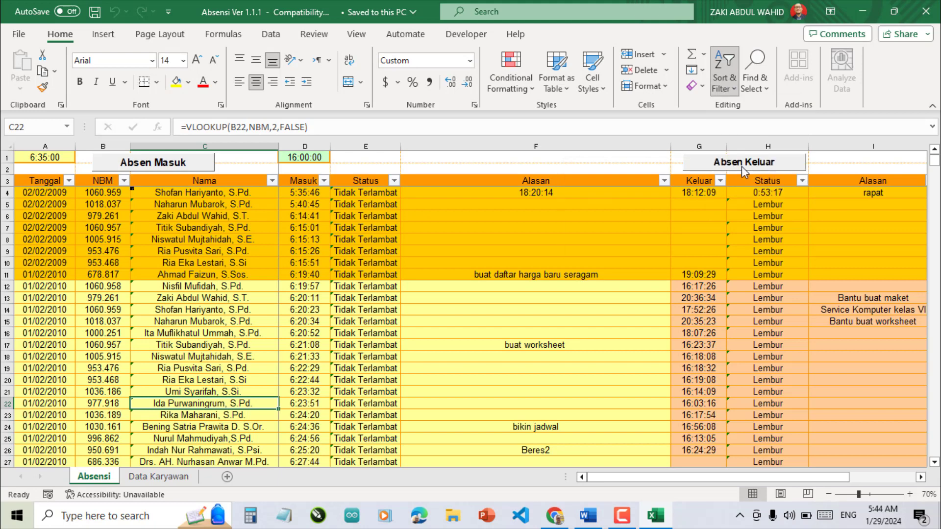
left_click(742, 166)
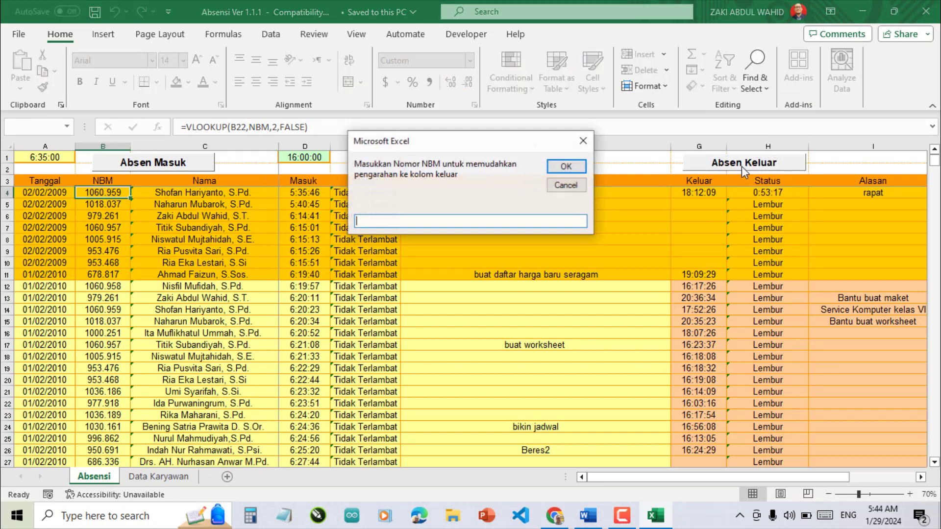
left_click(574, 189)
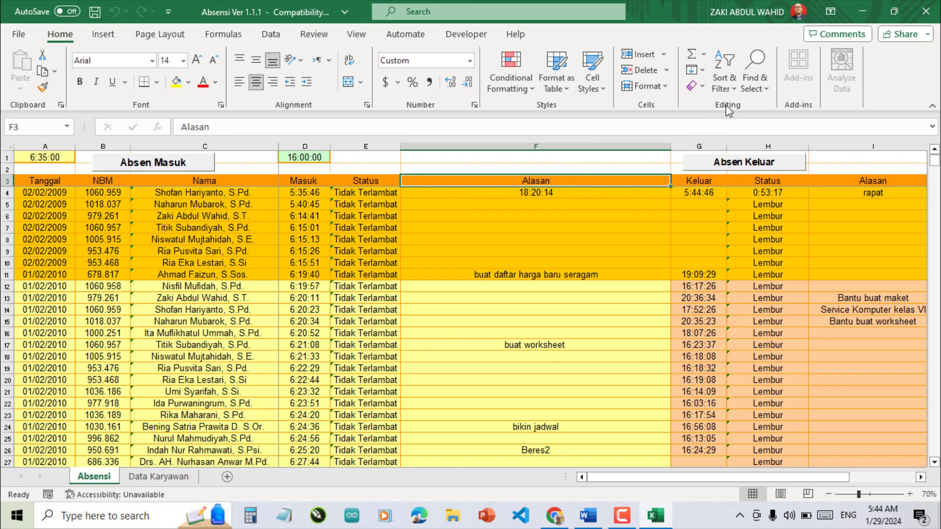
left_click(725, 81)
left_click(745, 163)
left_click(745, 169)
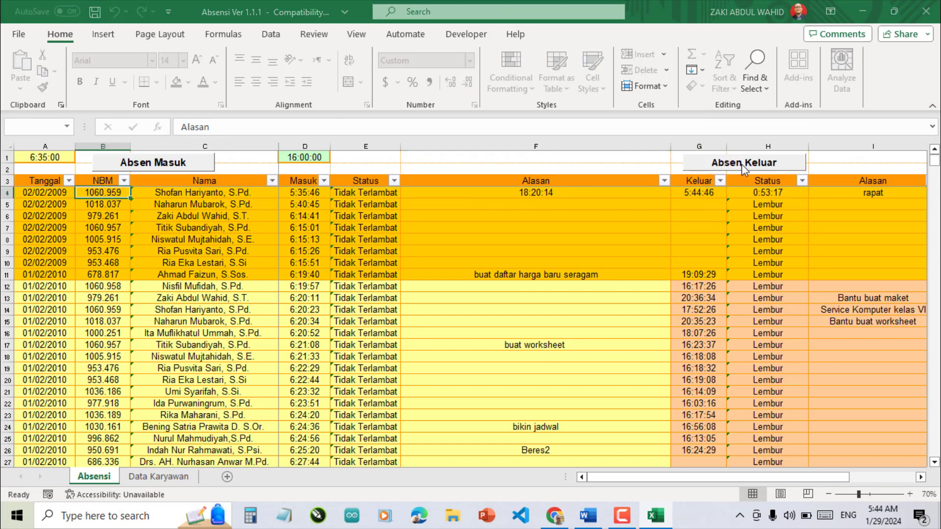
left_click(568, 187)
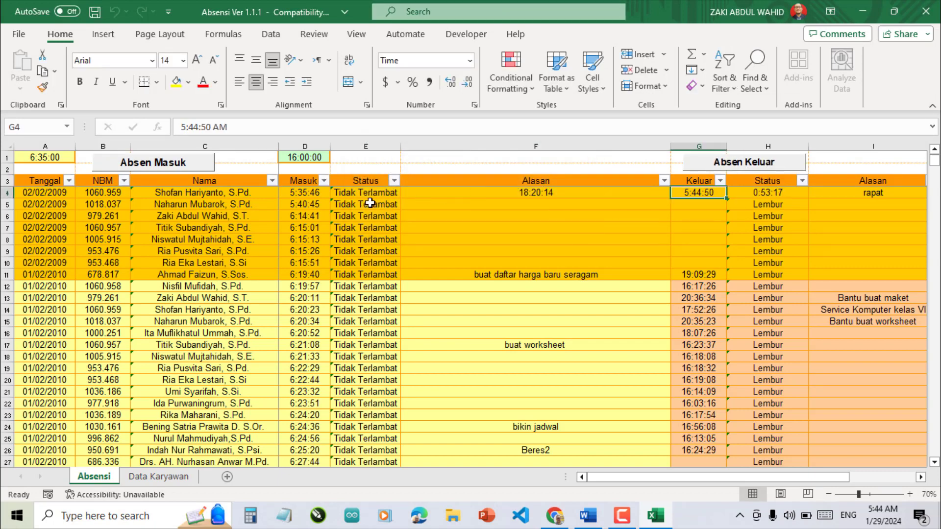
left_click(272, 181)
Step: Filter the Nama column to one staff member, leaving 22 of 65474 records
left_click(273, 183)
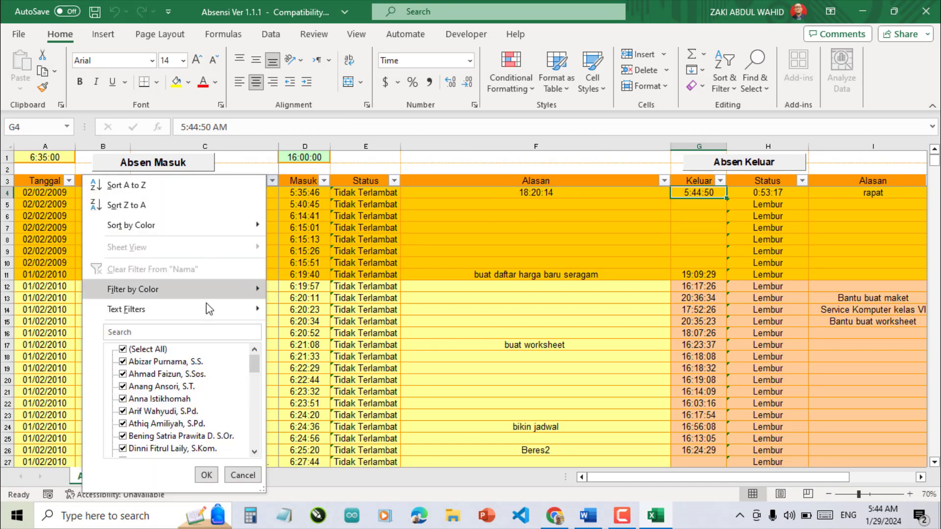
left_click(123, 350)
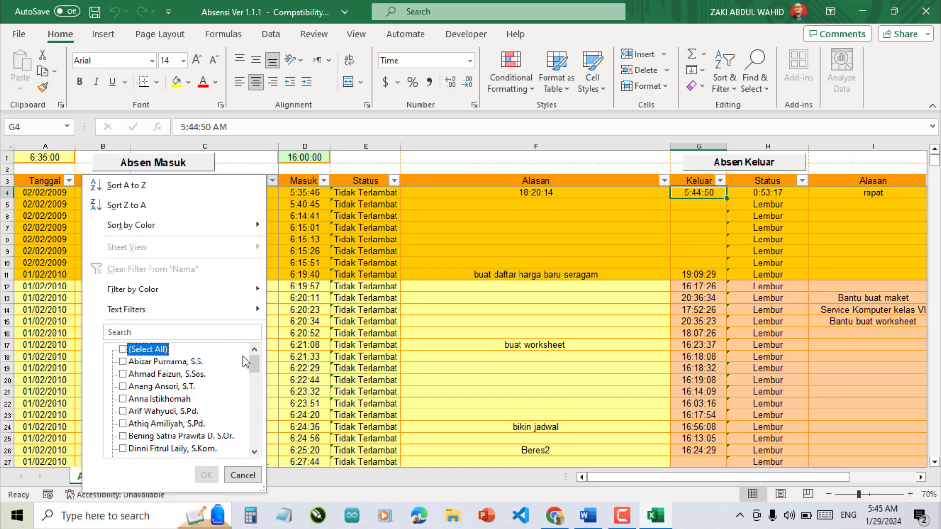
left_click_drag(259, 371, 277, 463)
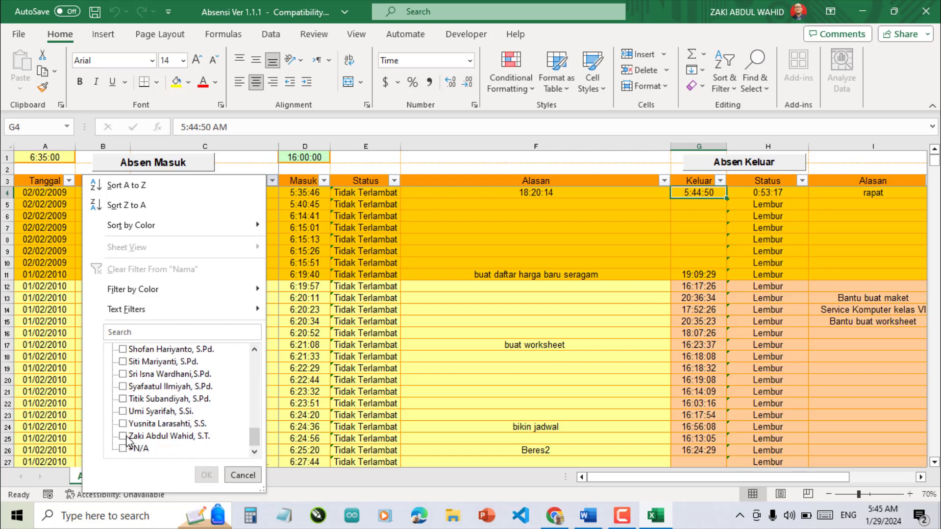
left_click(124, 436)
left_click(206, 474)
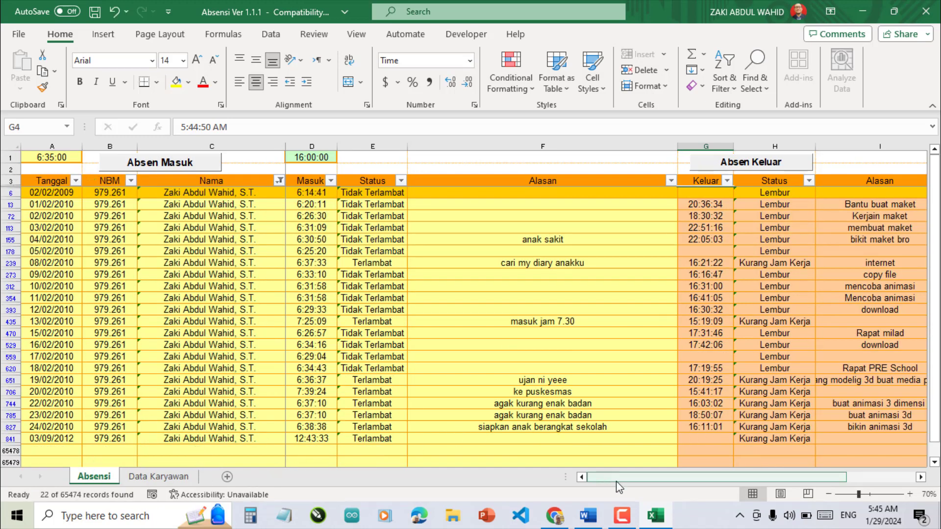
Step: Check the filtered attendance sheet in print preview, then return to the worksheet
left_click_drag(617, 475, 758, 474)
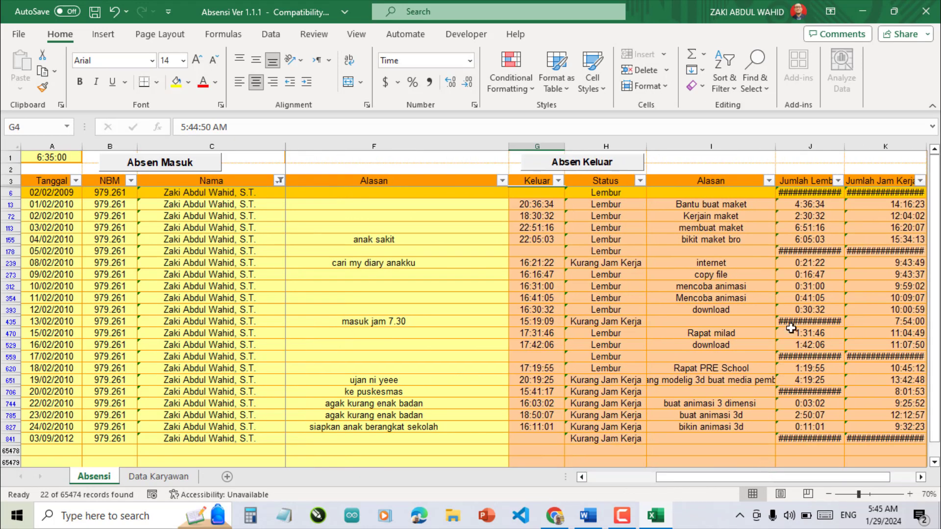
left_click(881, 180)
left_click_drag(901, 186, 901, 182)
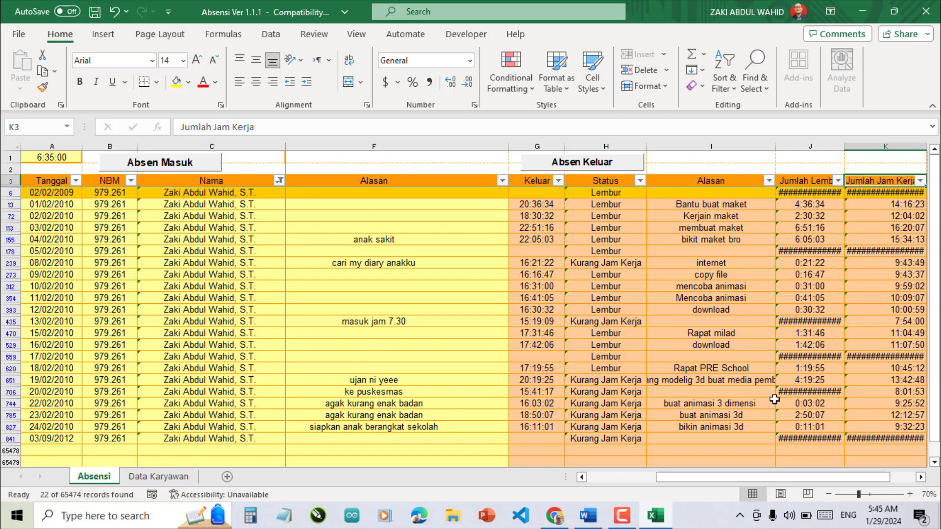
left_click_drag(836, 478, 782, 478)
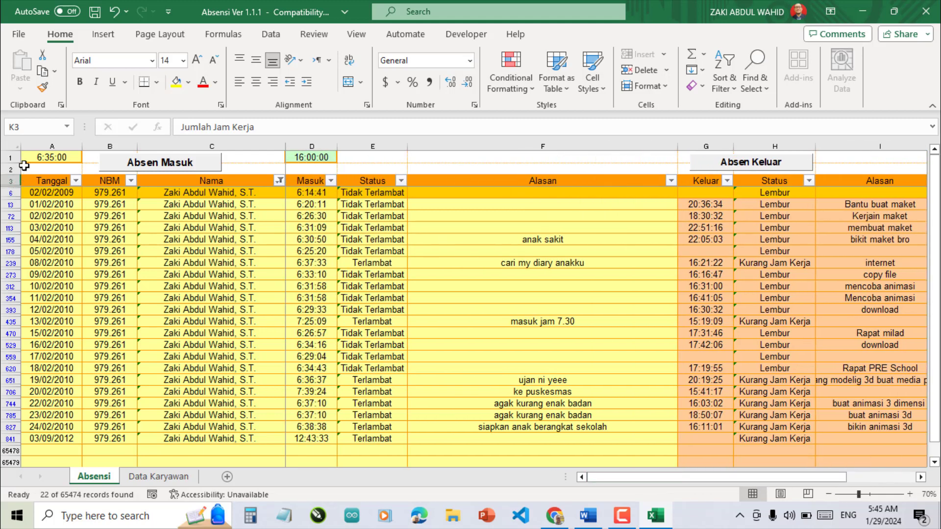
left_click(18, 35)
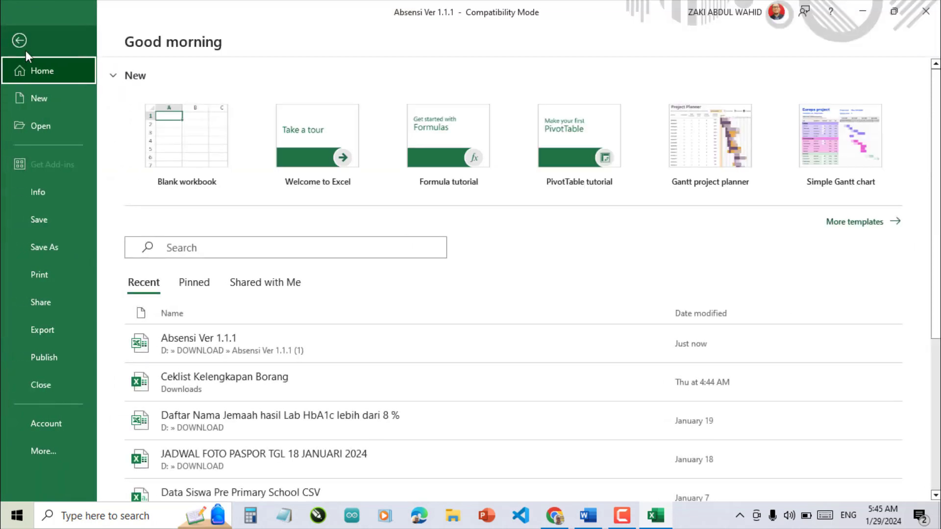
left_click(40, 278)
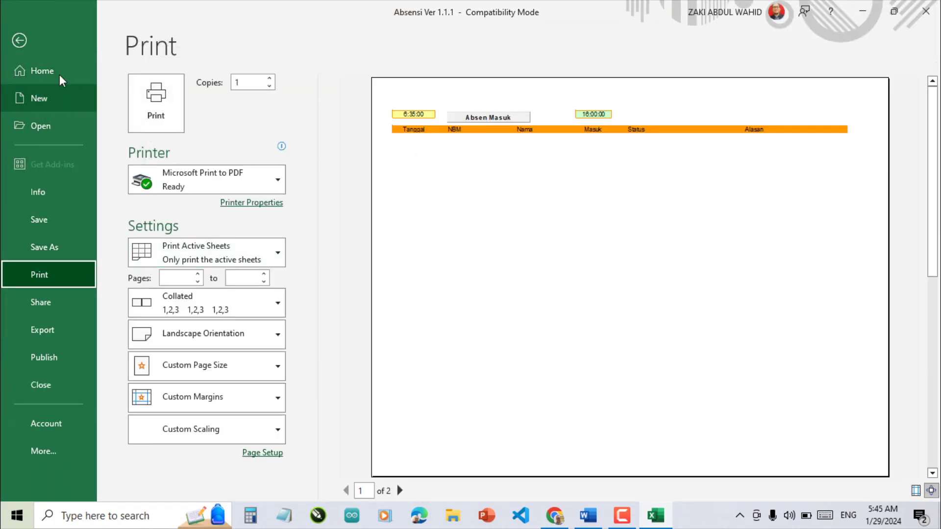
key("Escape")
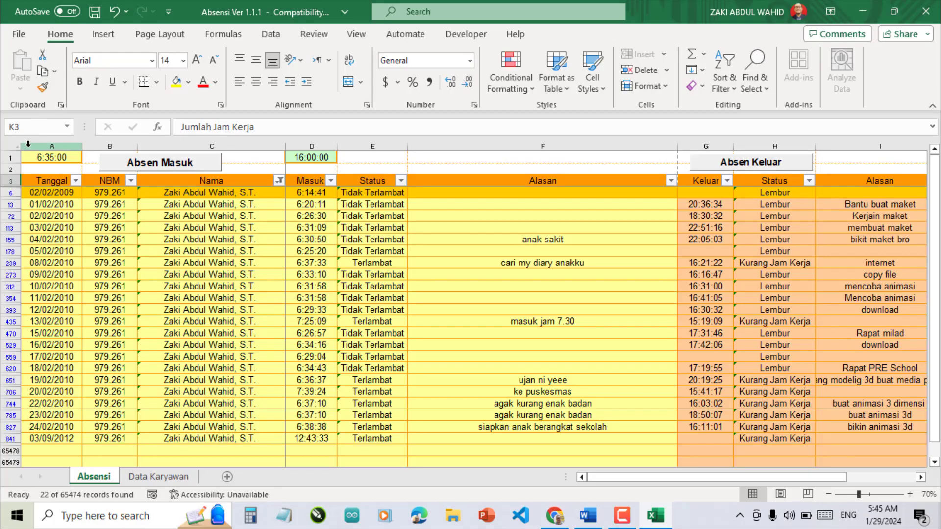
Step: Copy the filtered table A3:K841 and add a new Sheet1 placed after Data Karyawan
mouse_move(32, 181)
left_mouse_down()
mouse_move(79, 219)
mouse_move(613, 441)
mouse_move(933, 437)
left_mouse_up()
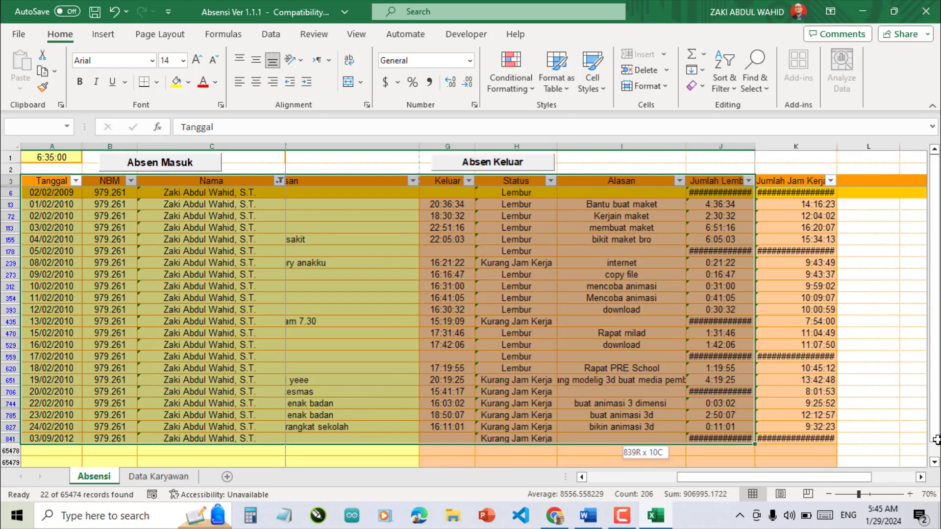
left_click_drag(933, 437, 699, 435)
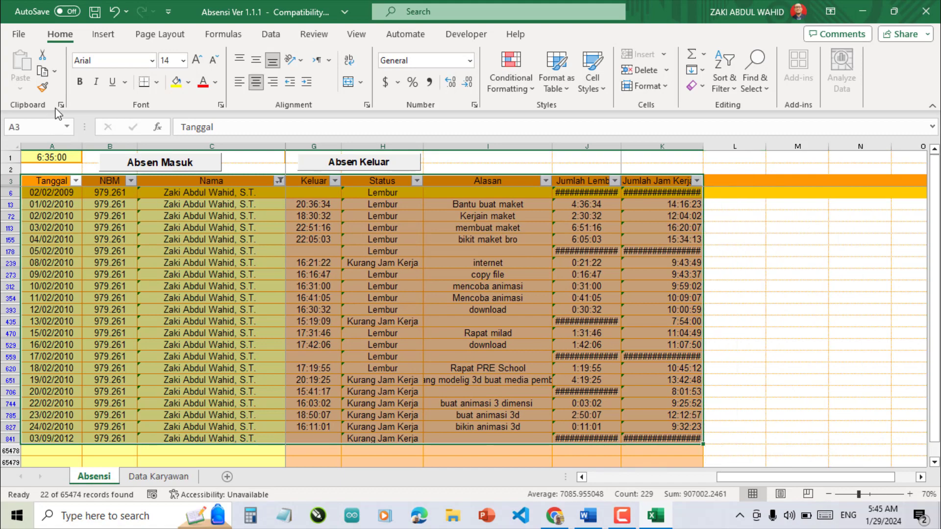
left_click(42, 70)
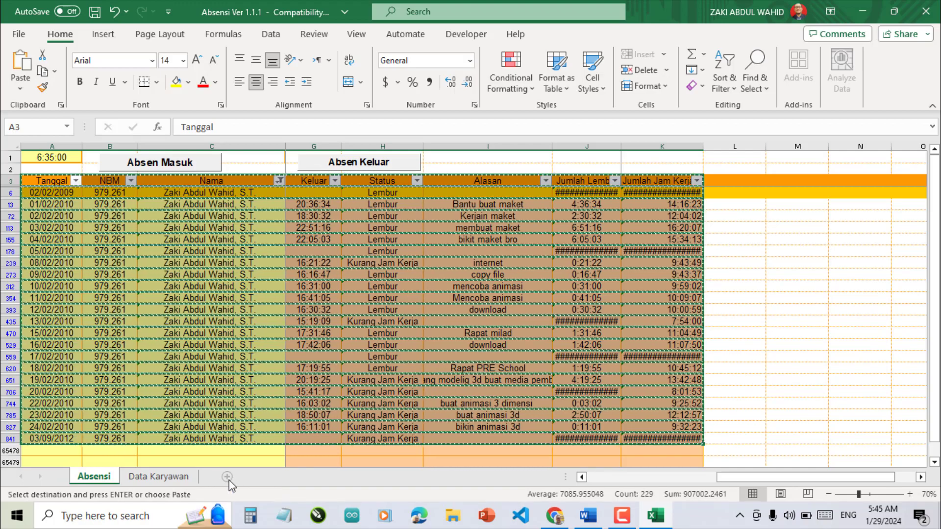
left_click(227, 478)
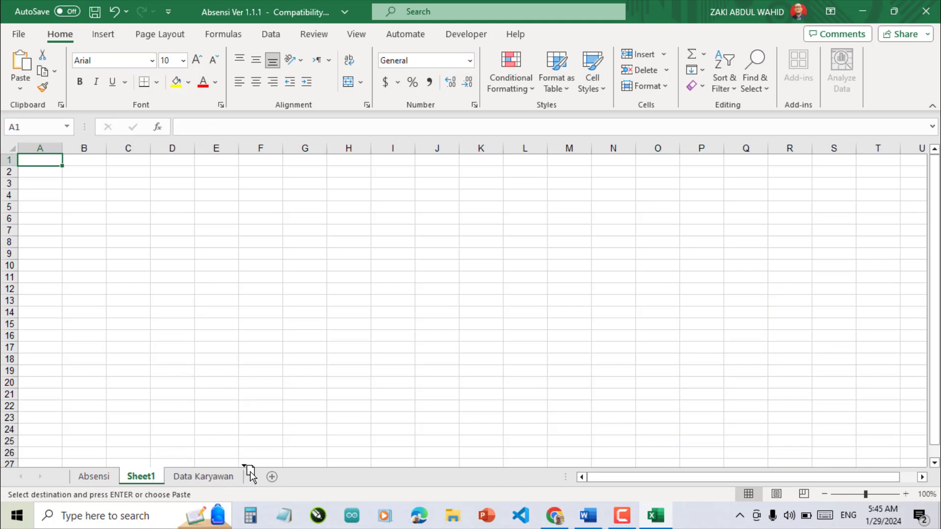
left_click_drag(226, 475, 249, 478)
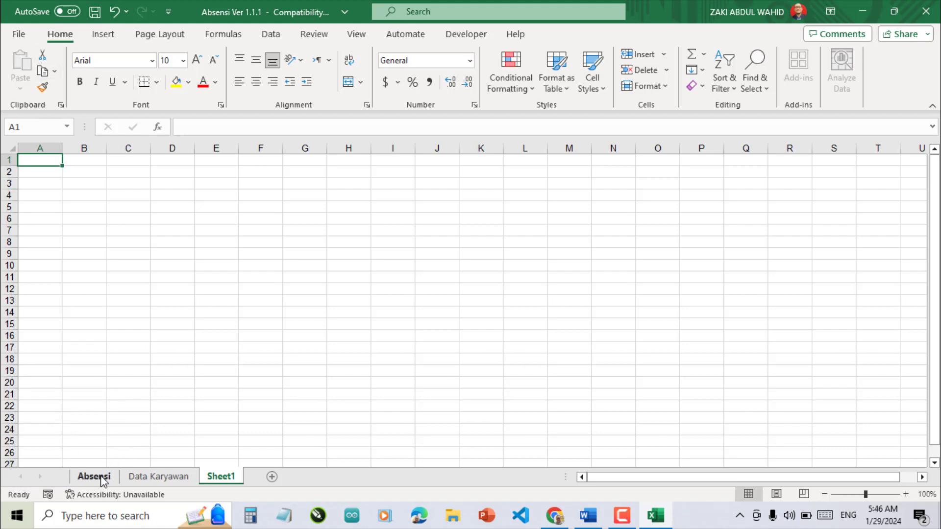
Step: Protect Sheet1 with a password via its tab menu, confirming the password
left_click(94, 476)
left_click(216, 478)
right_click(219, 483)
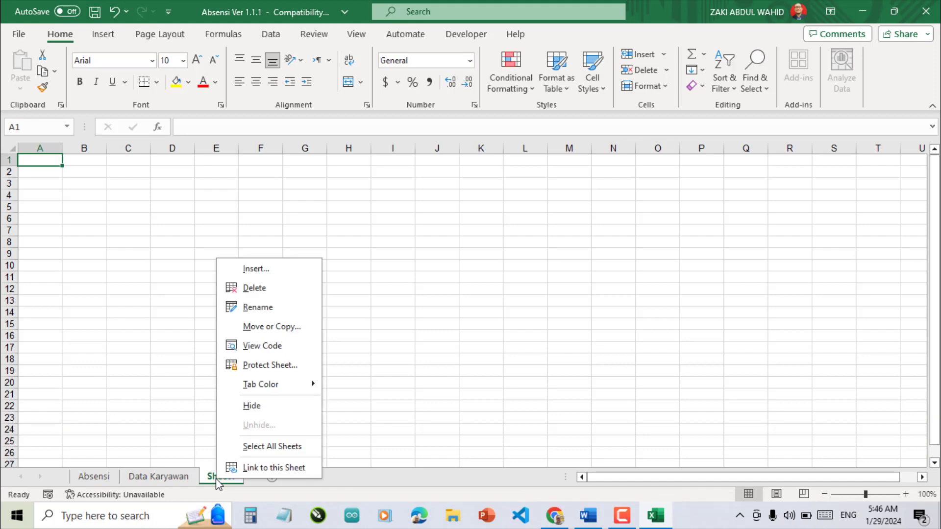
left_click(265, 366)
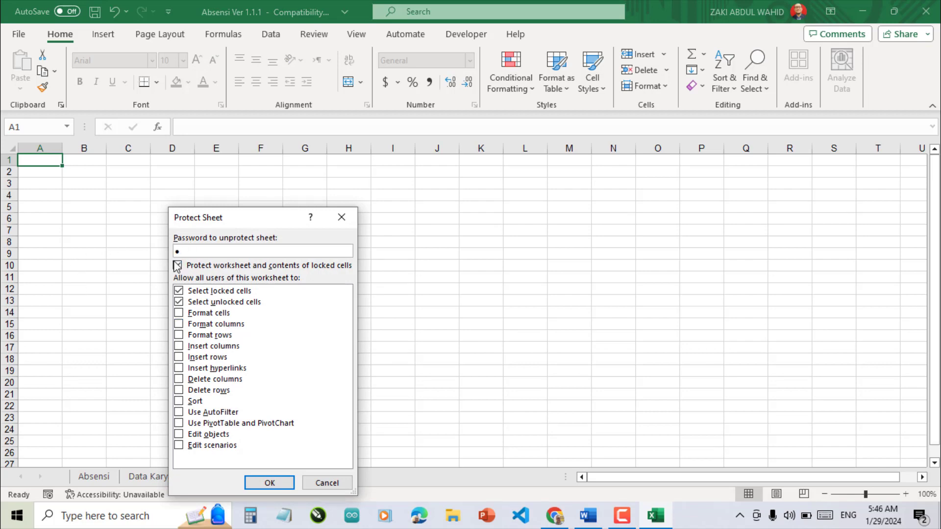
left_click(271, 482)
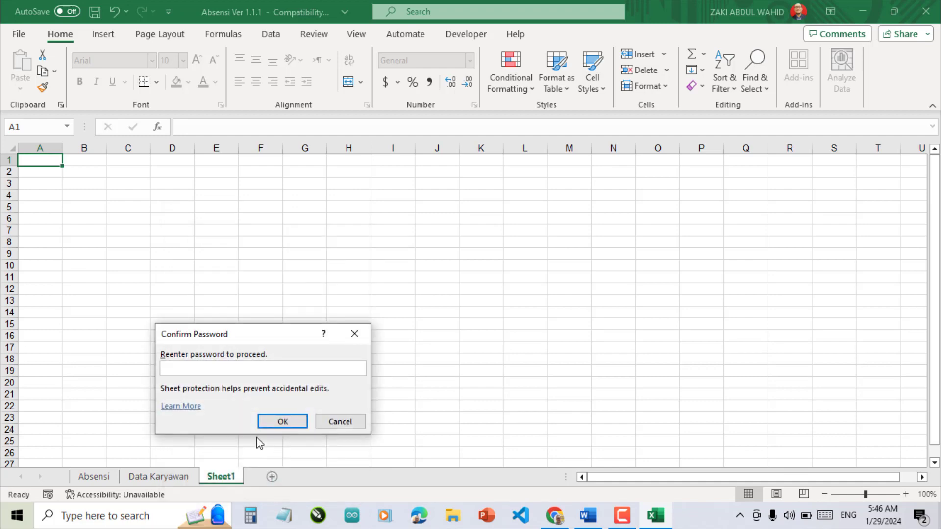
left_click(278, 422)
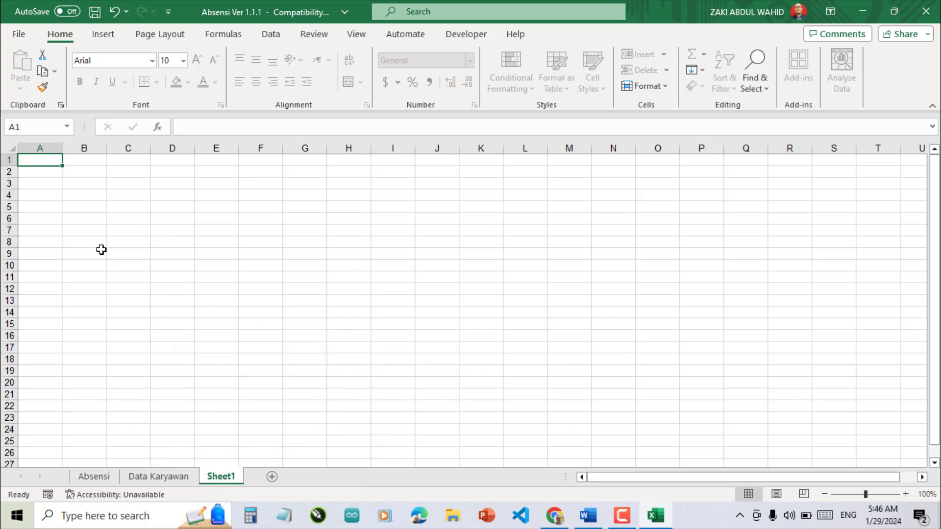
Step: Copy the Absensi table, attempt pasting into Sheet1, and acknowledge the protected-sheet warning
left_click(98, 477)
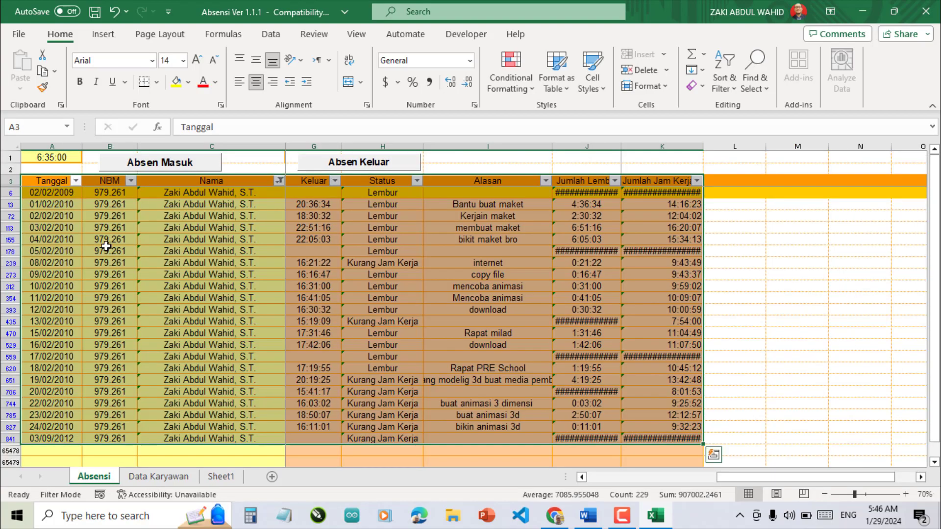
left_click(42, 71)
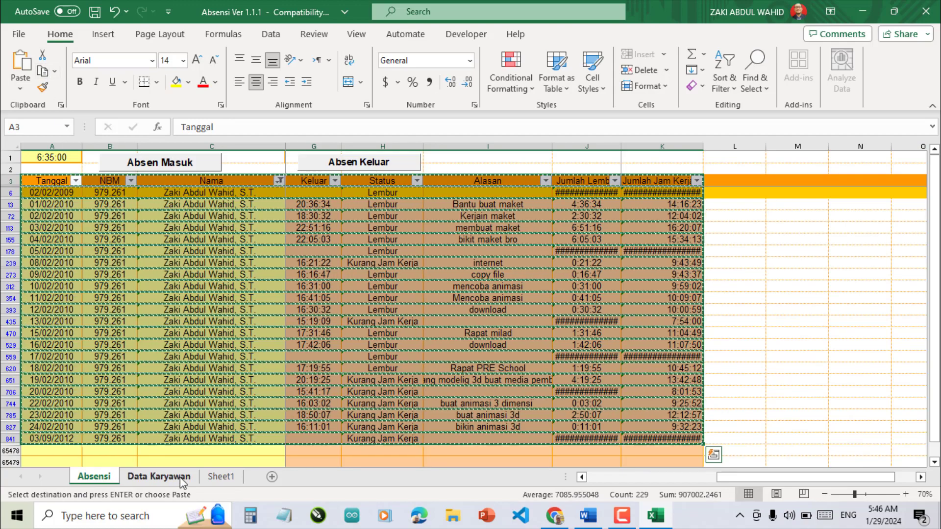
left_click(217, 479)
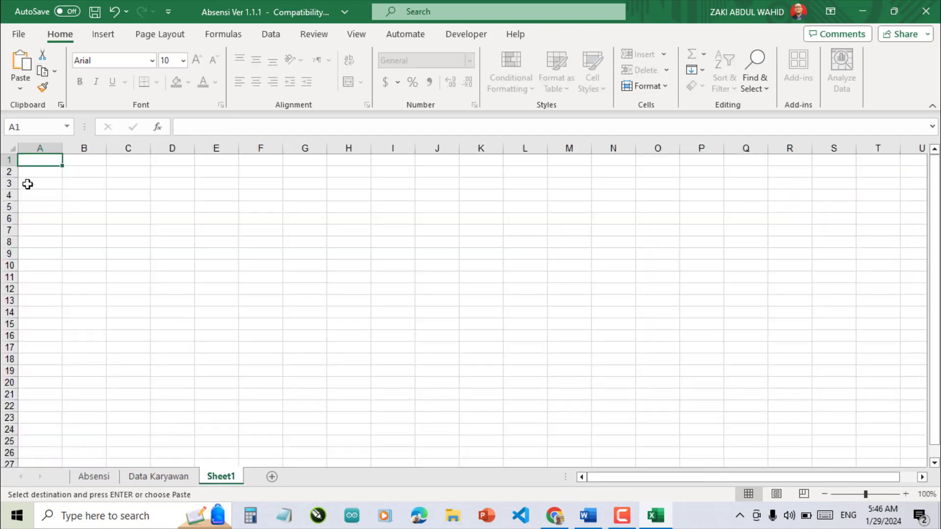
left_click(18, 69)
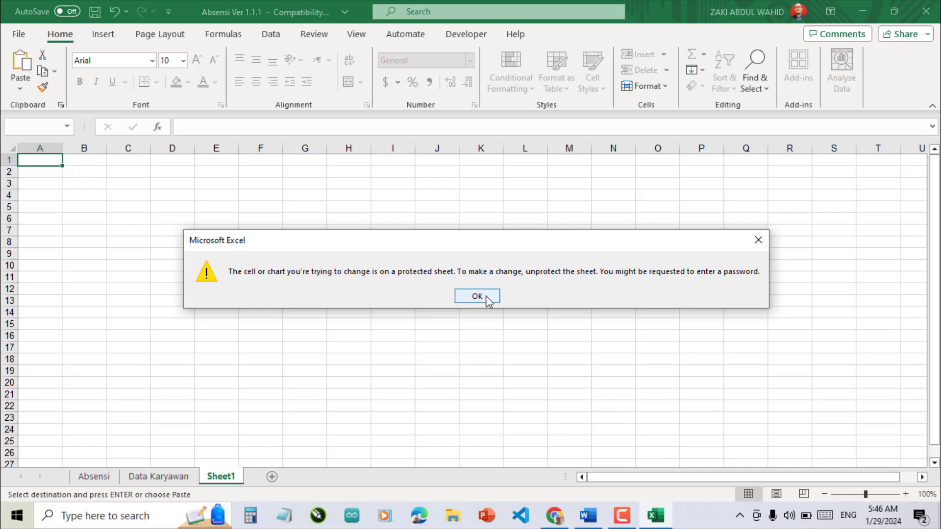
left_click(488, 299)
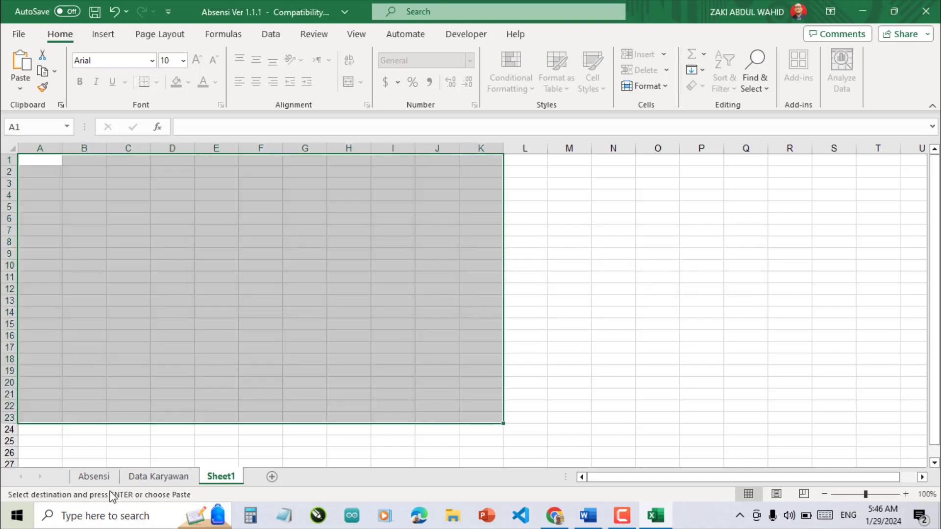
Step: Protect the Absensi sheet with a password from its tab menu, confirming it
left_click(101, 476)
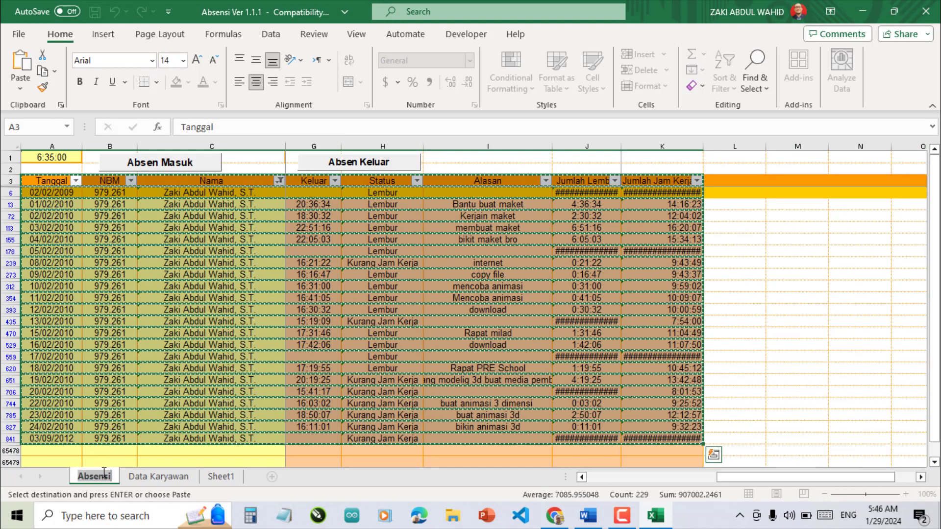
right_click(112, 480)
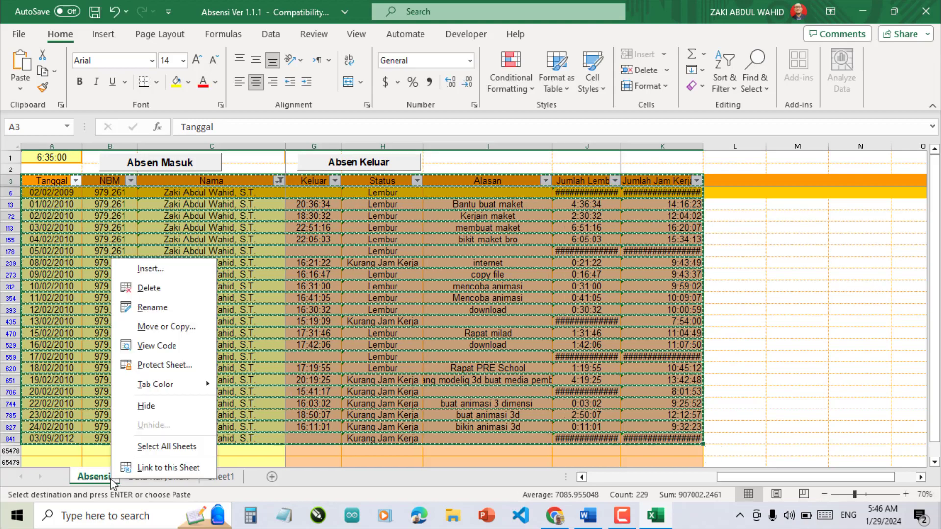
left_click(164, 365)
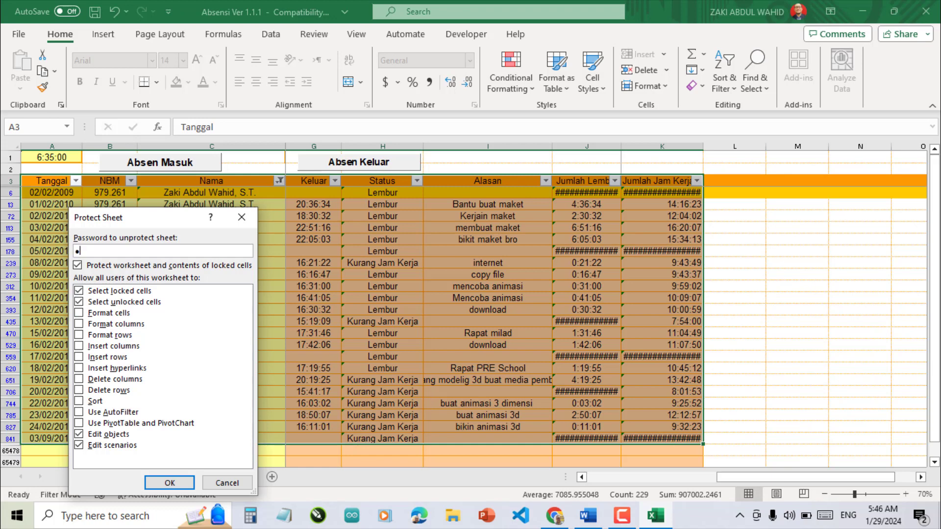
left_click(178, 483)
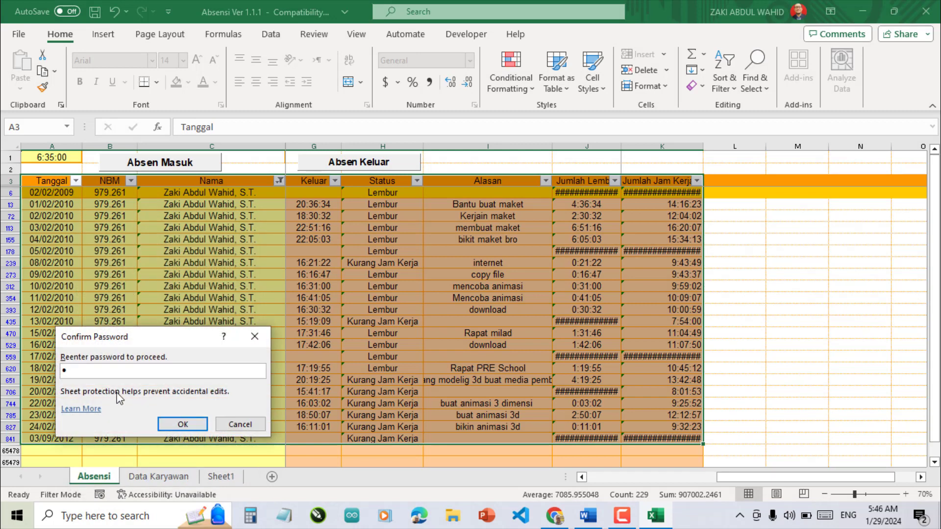
left_click(165, 428)
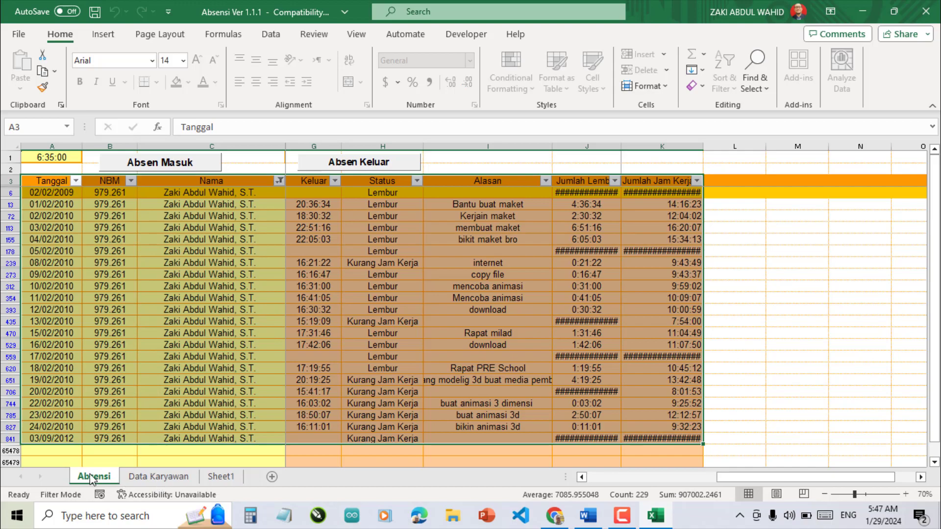
Step: Retry pasting into Sheet1, dismiss the warning, and unprotect Sheet1
left_click(42, 71)
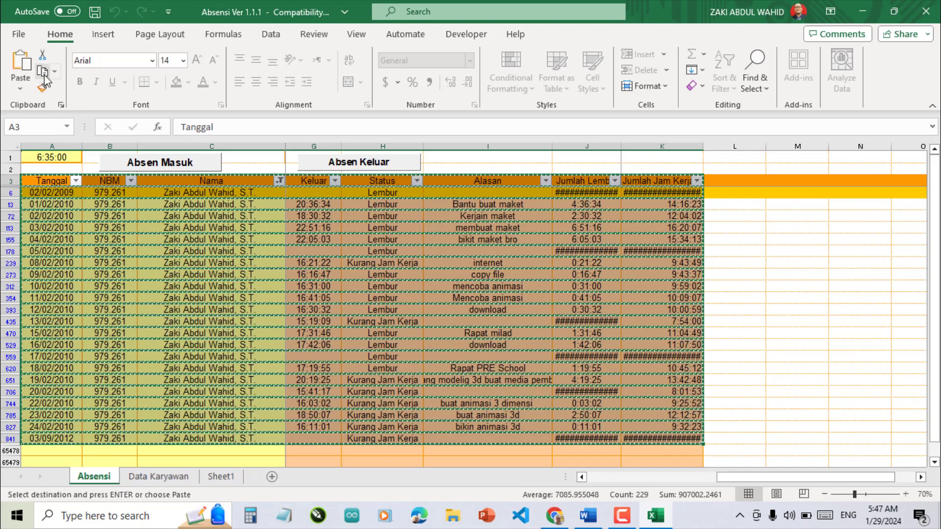
left_click(221, 478)
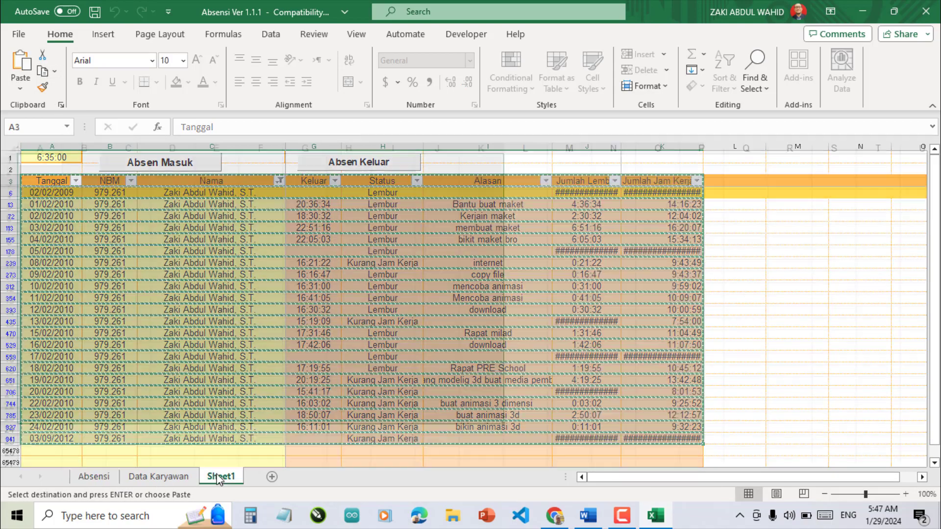
left_click(23, 69)
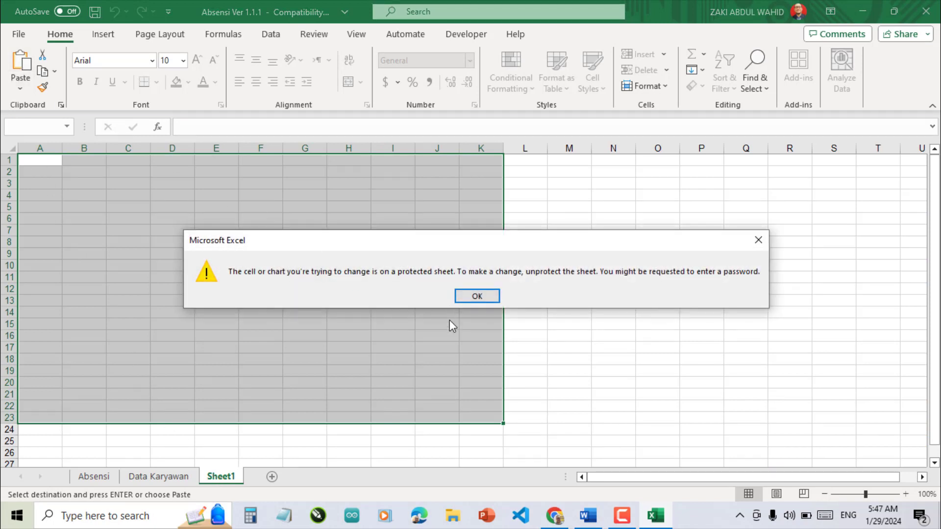
left_click(483, 297)
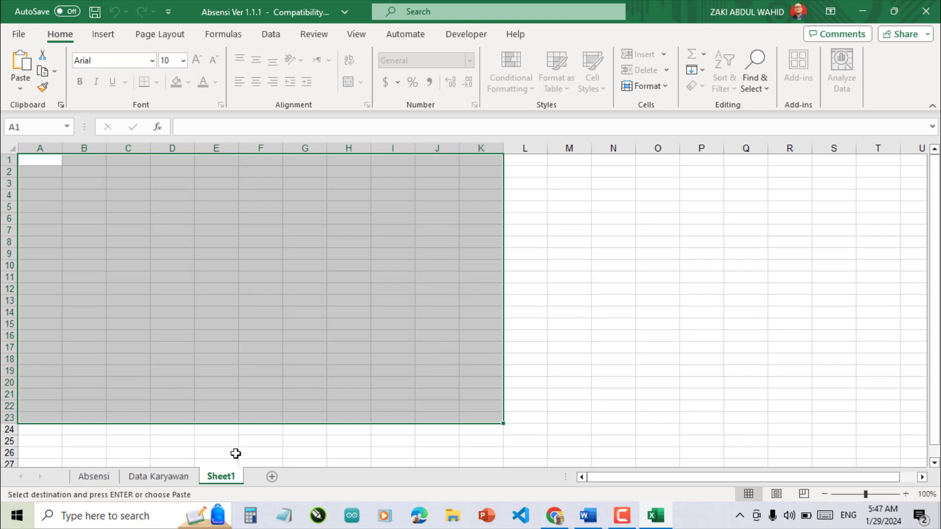
right_click(235, 478)
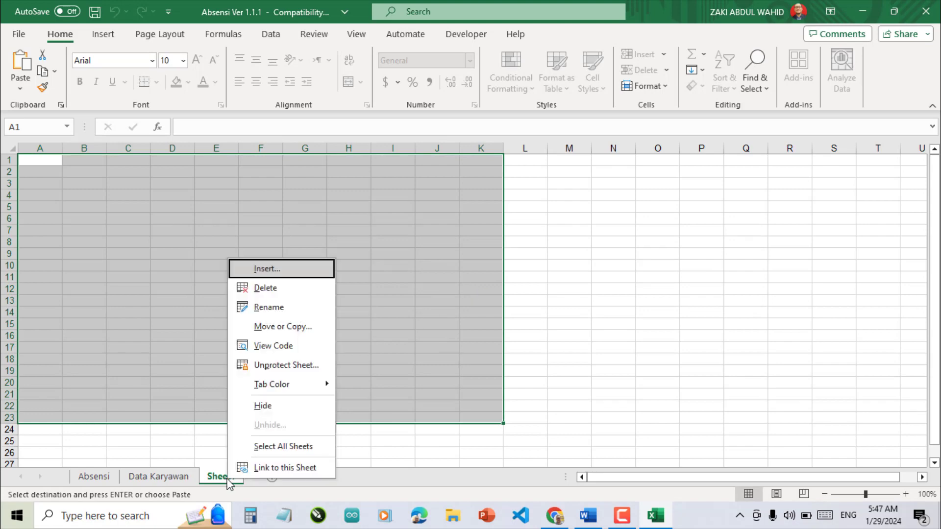
left_click(287, 369)
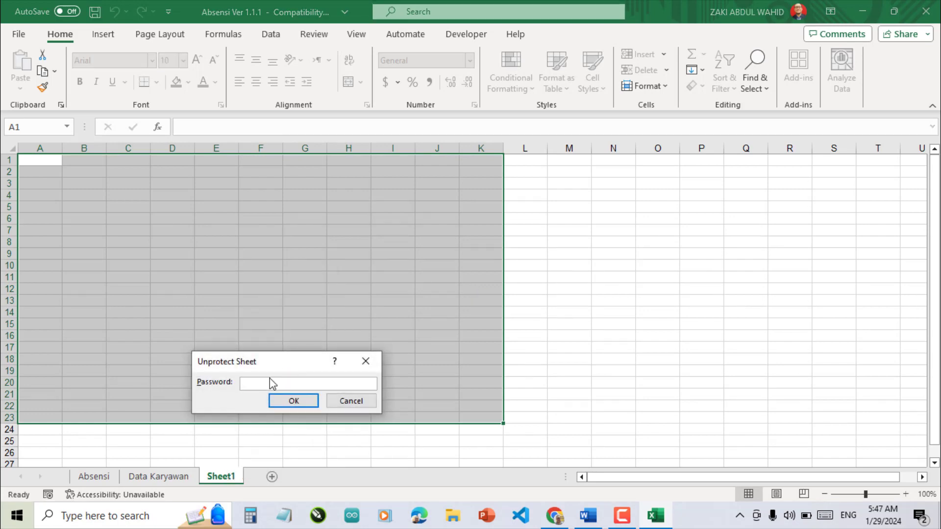
left_click(302, 403)
Step: Unprotect the Absensi sheet by entering its password
left_click(105, 481)
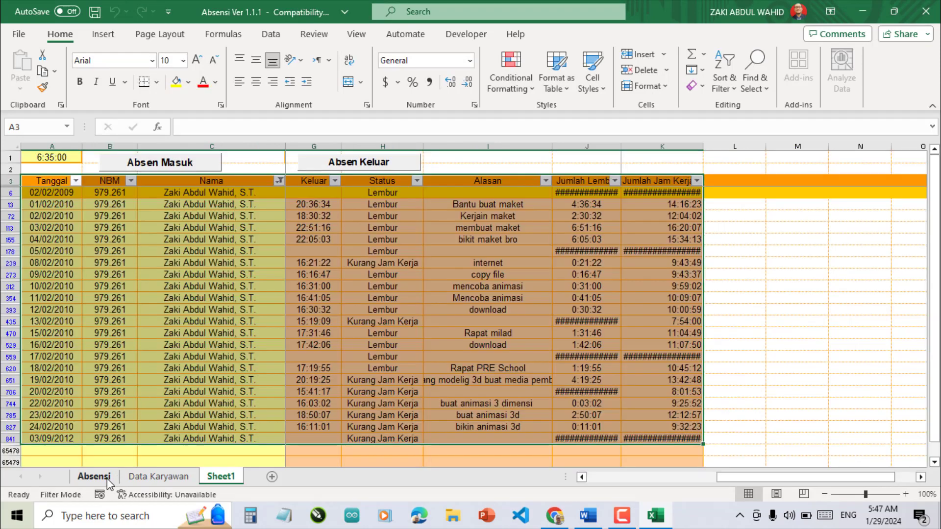
right_click(89, 478)
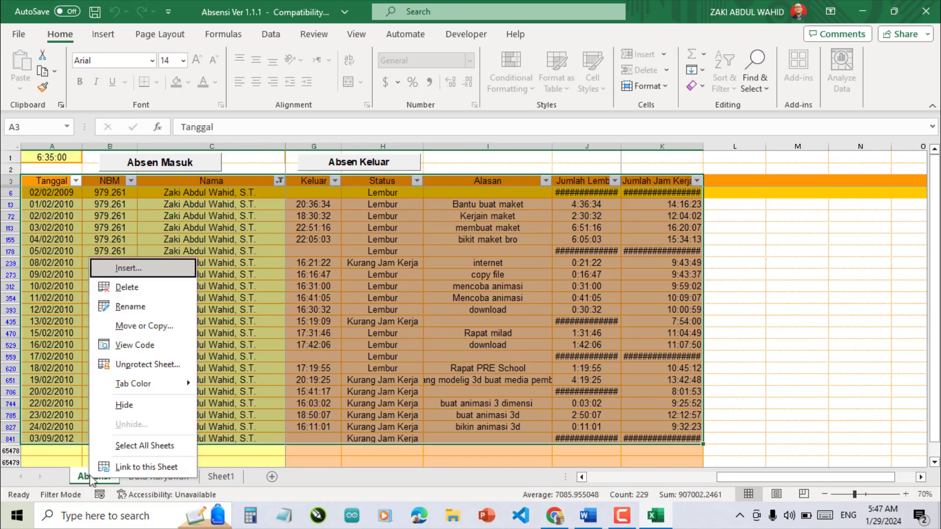
left_click(125, 363)
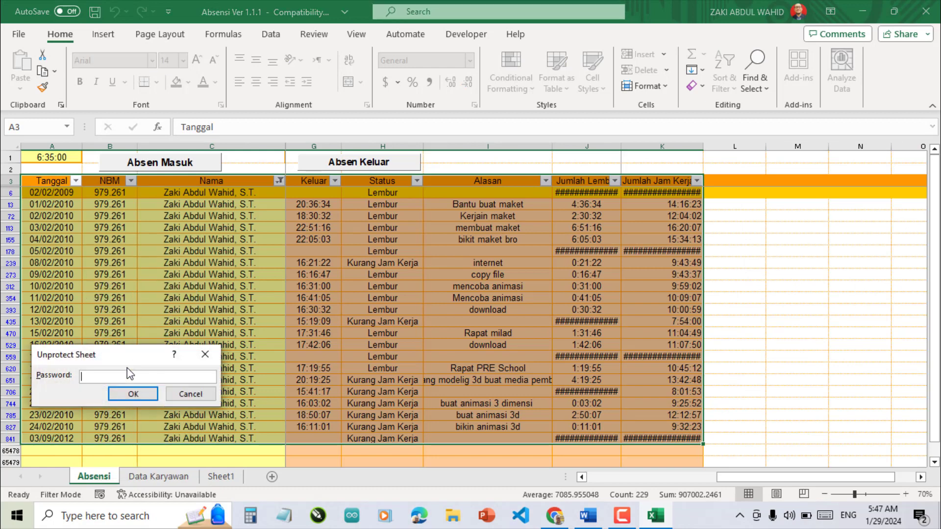
key("Return")
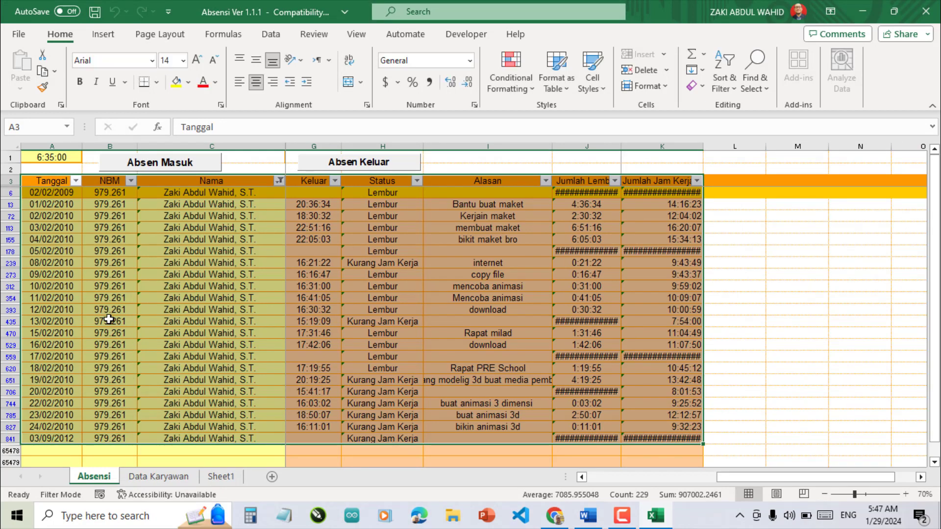
Step: Copy the table again and rename the Sheet1 tab to 'Cetak'
left_click(43, 71)
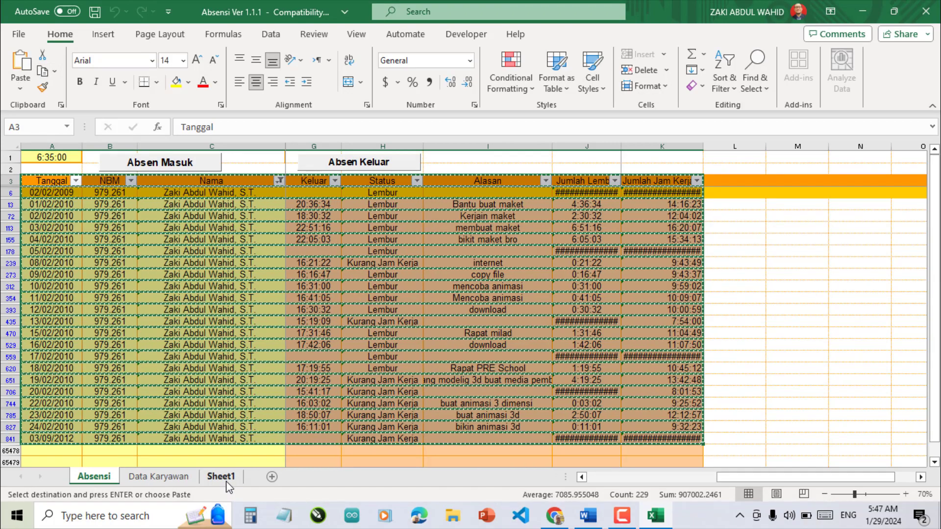
left_click(210, 477)
double_click(220, 476)
type("e")
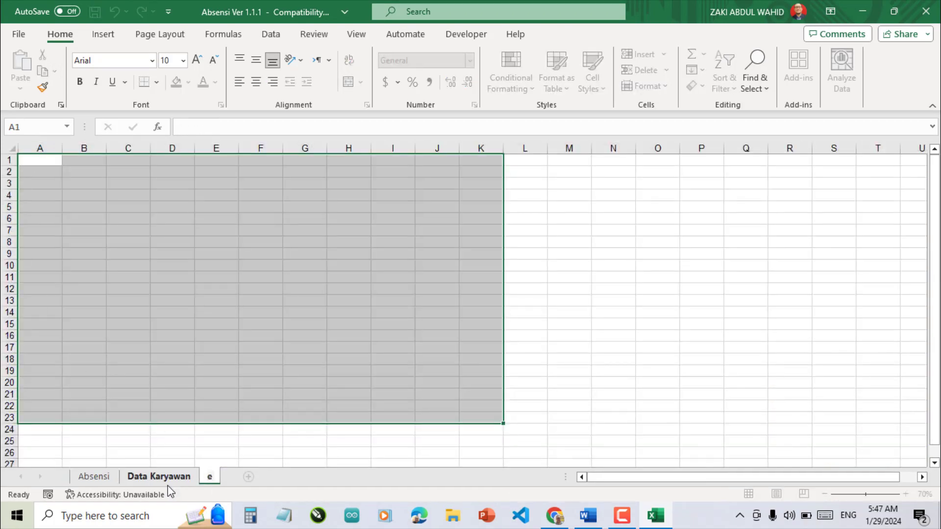
key("BackSpace")
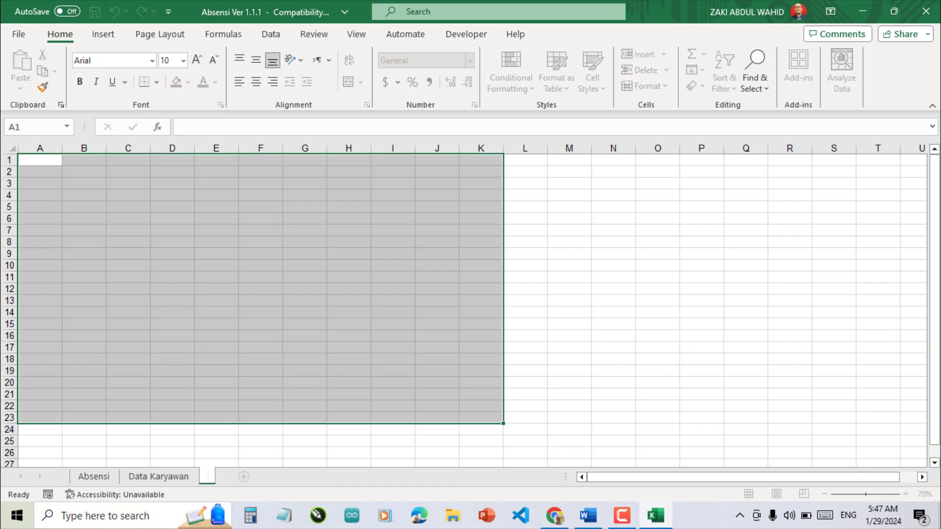
type("Cew=")
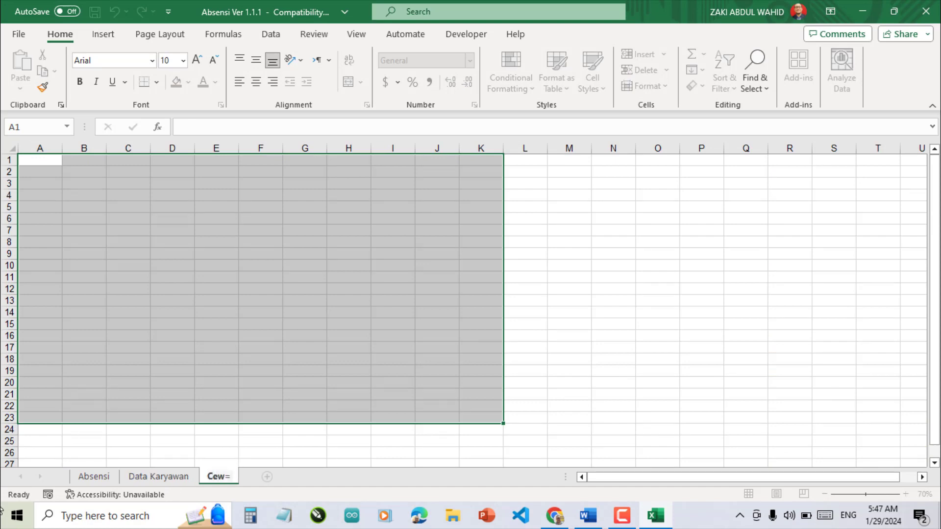
key("BackSpace")
type("ta")
type("k")
key("Return")
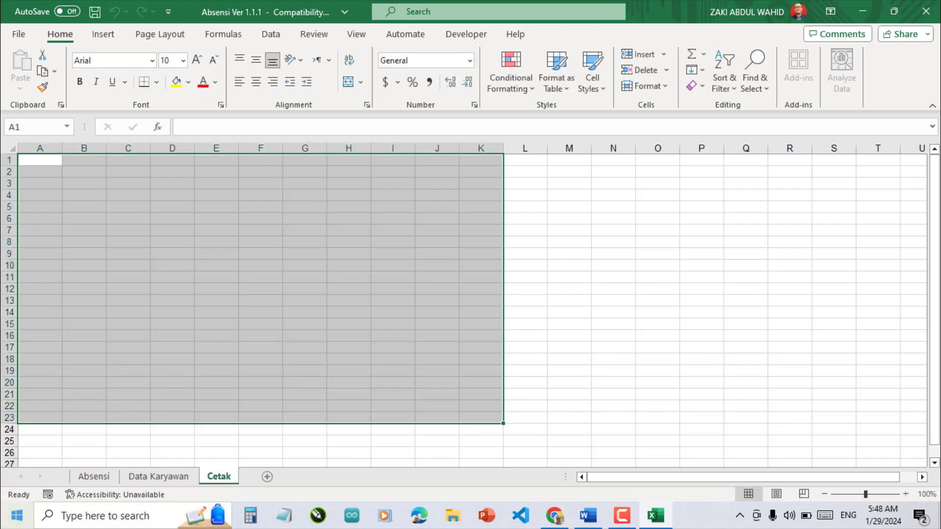
Step: Paste the copied Absensi attendance table into the Cetak sheet at cell A1
left_click(92, 476)
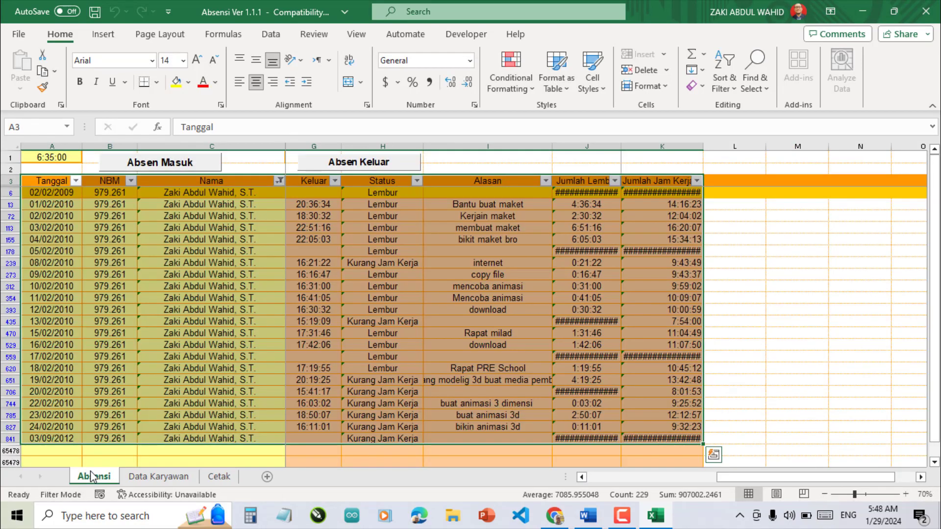
left_click(44, 74)
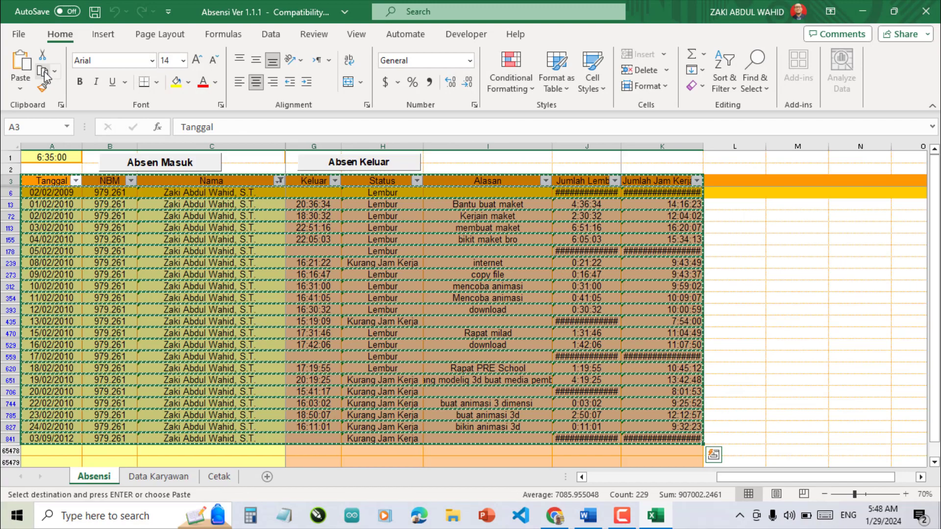
left_click(216, 477)
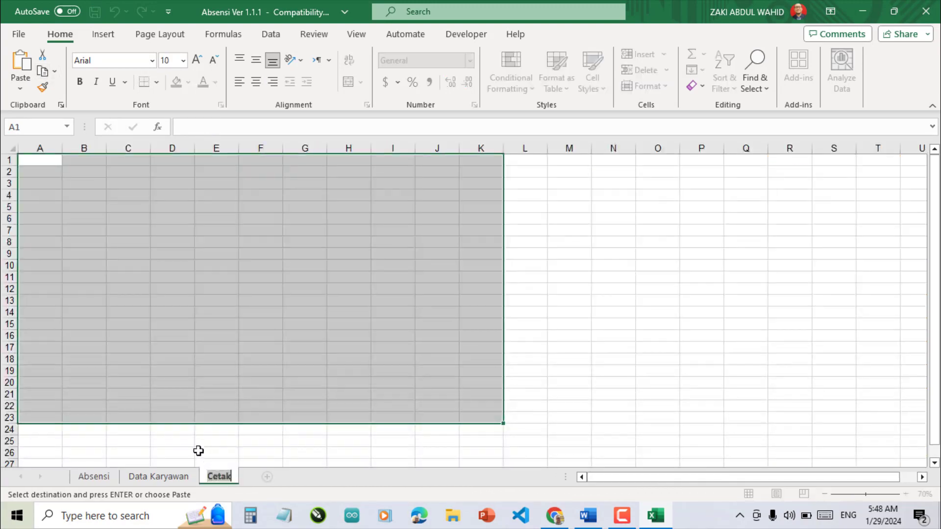
left_click(47, 186)
left_click(29, 160)
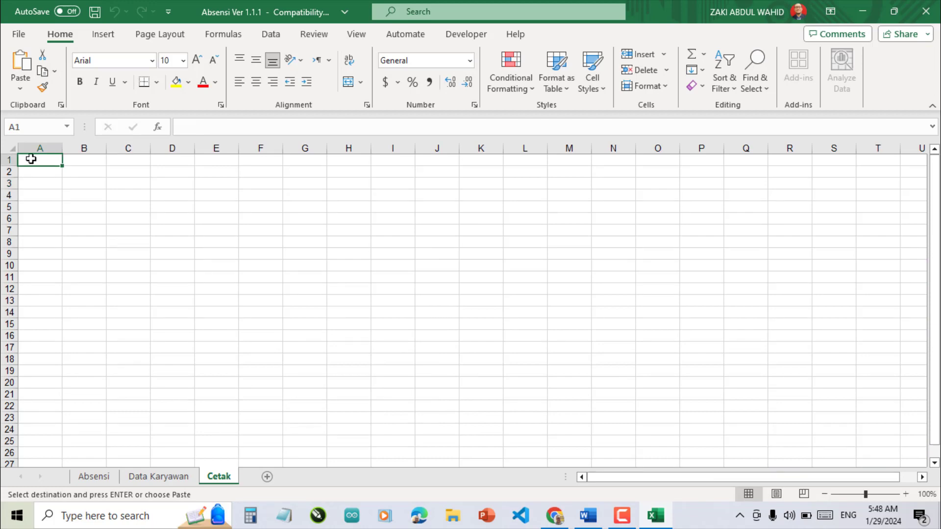
left_click(19, 68)
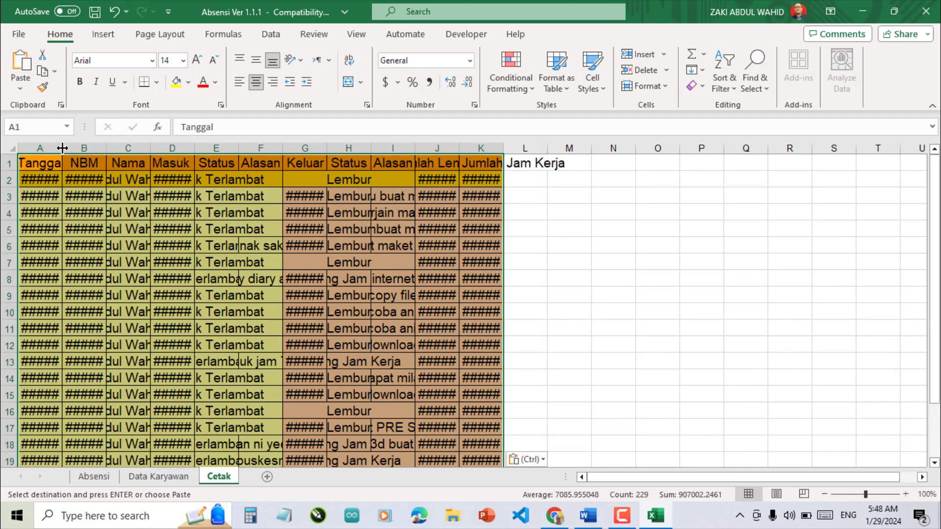
Step: Widen Cetak's columns so dates, names and times display, then review columns A through K
left_click_drag(62, 148, 621, 148)
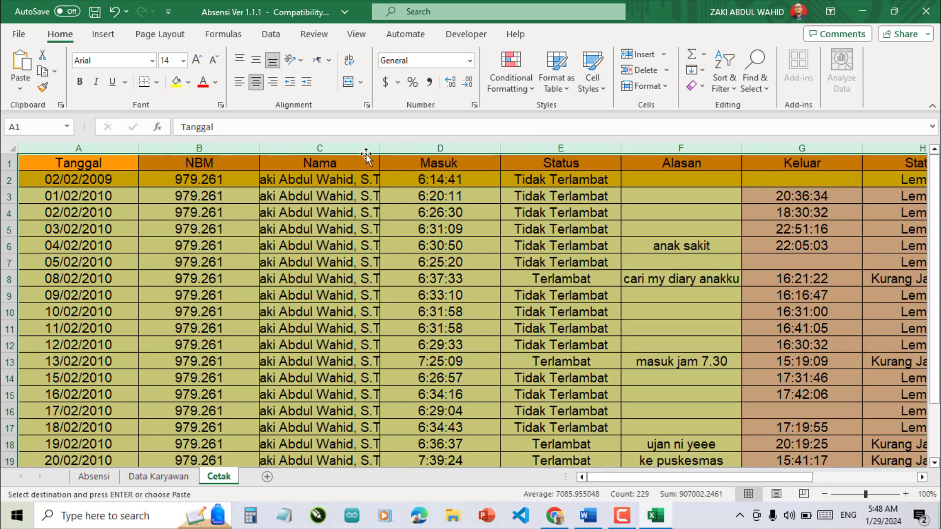
left_click_drag(380, 148, 415, 152)
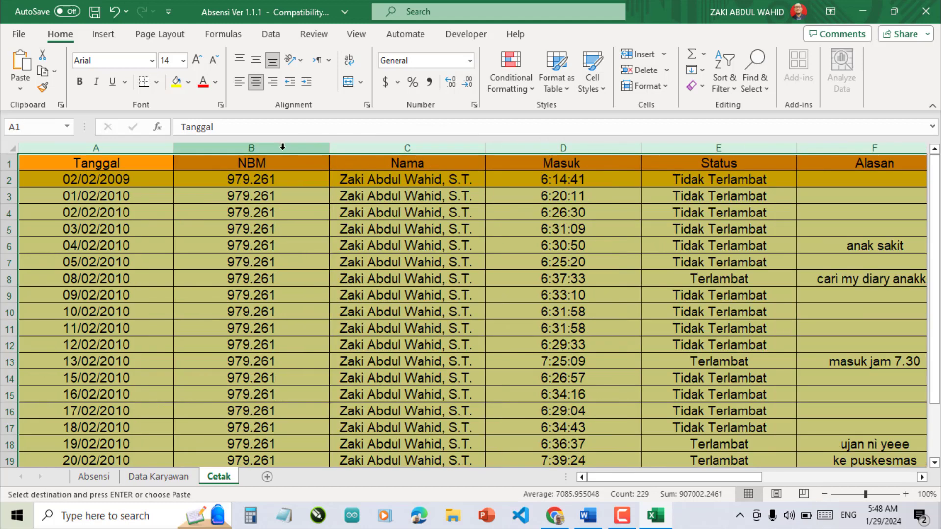
left_click(283, 148)
left_click(112, 147)
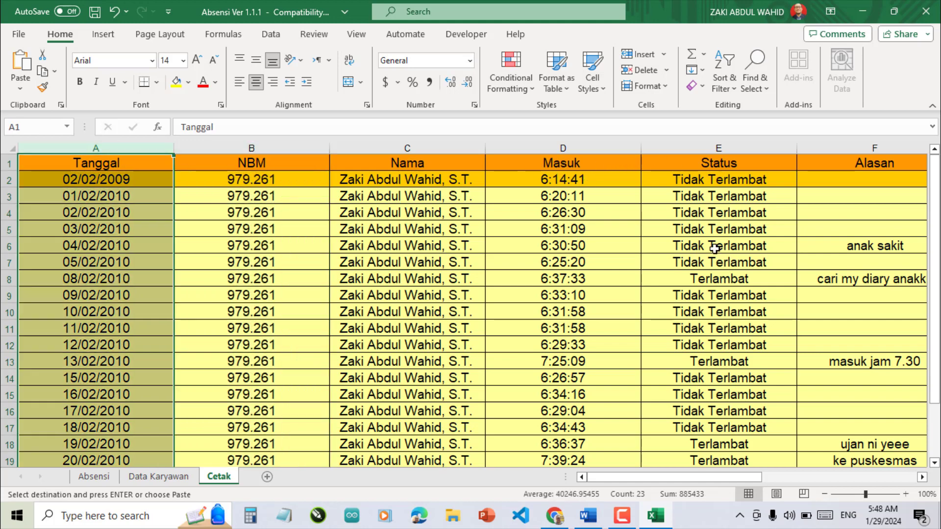
mouse_move(716, 477)
left_mouse_down()
mouse_move(775, 474)
mouse_move(868, 493)
left_mouse_up()
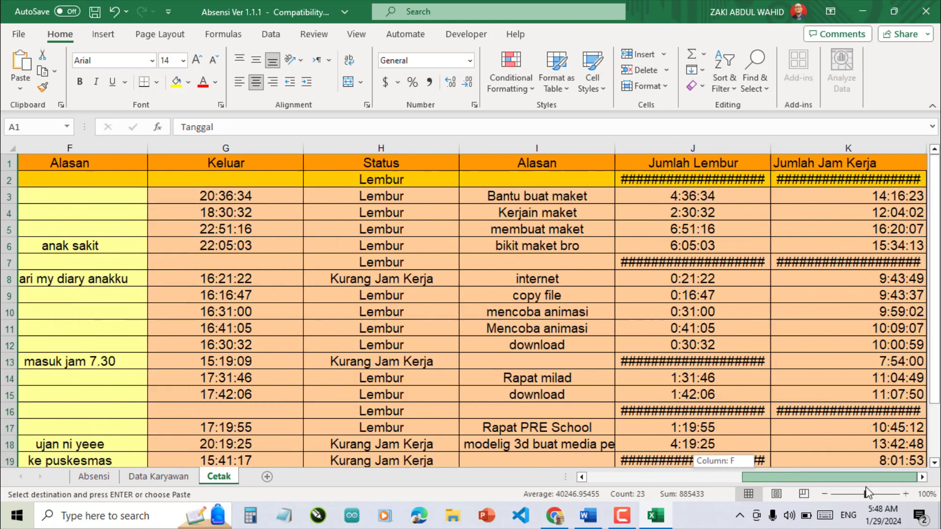
left_click_drag(778, 479, 623, 478)
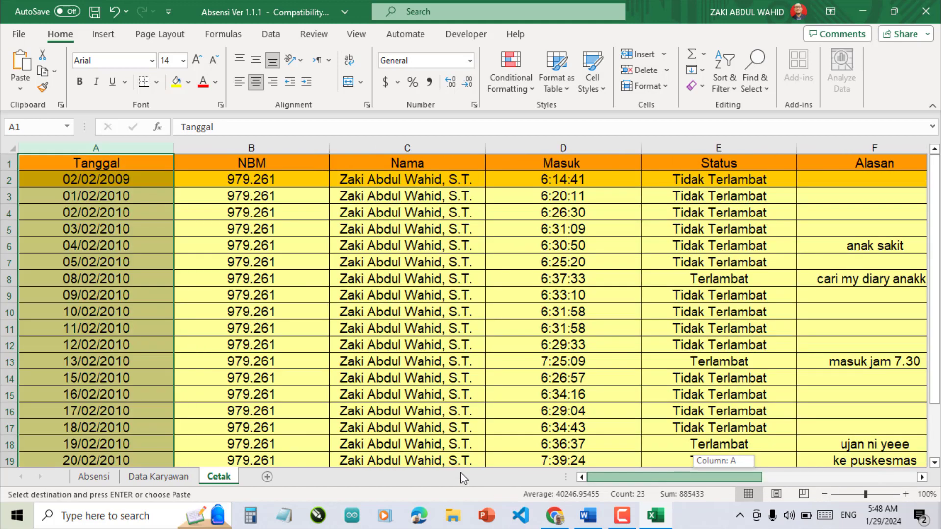
left_click(15, 39)
Step: Open the Cetak sheet's print preview and view the paper size choices
left_click(12, 34)
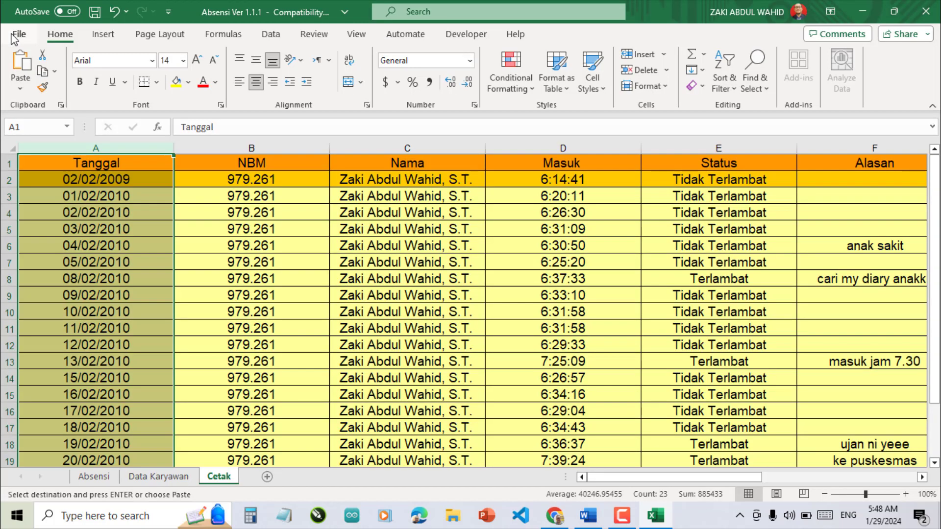
left_click(181, 203)
left_click(15, 33)
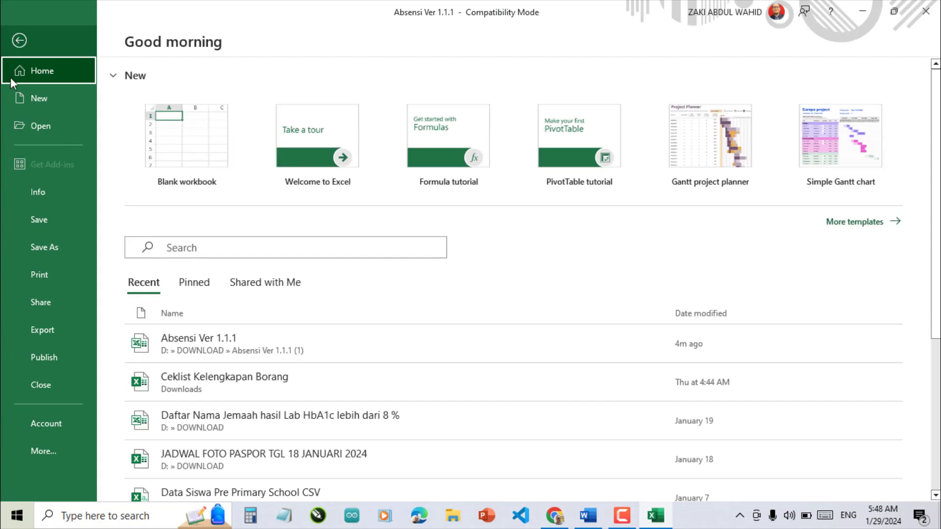
left_click(52, 276)
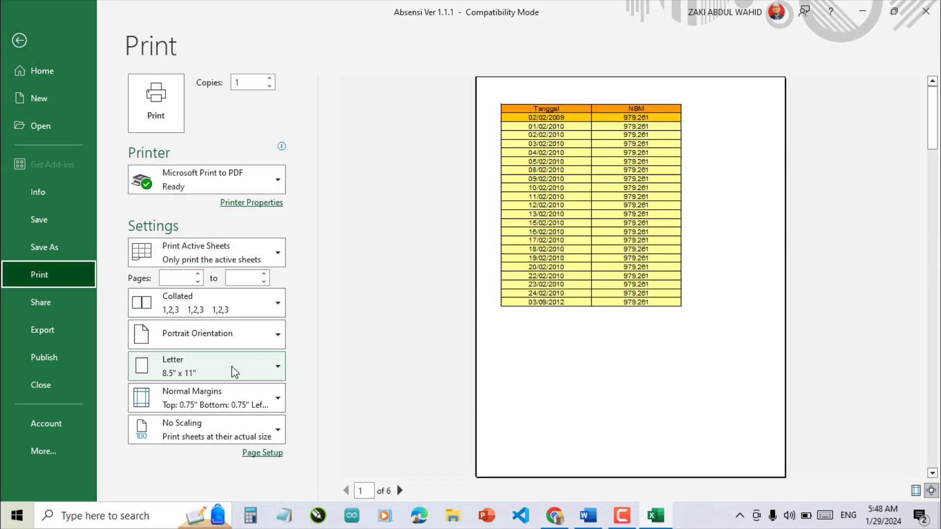
left_click(237, 376)
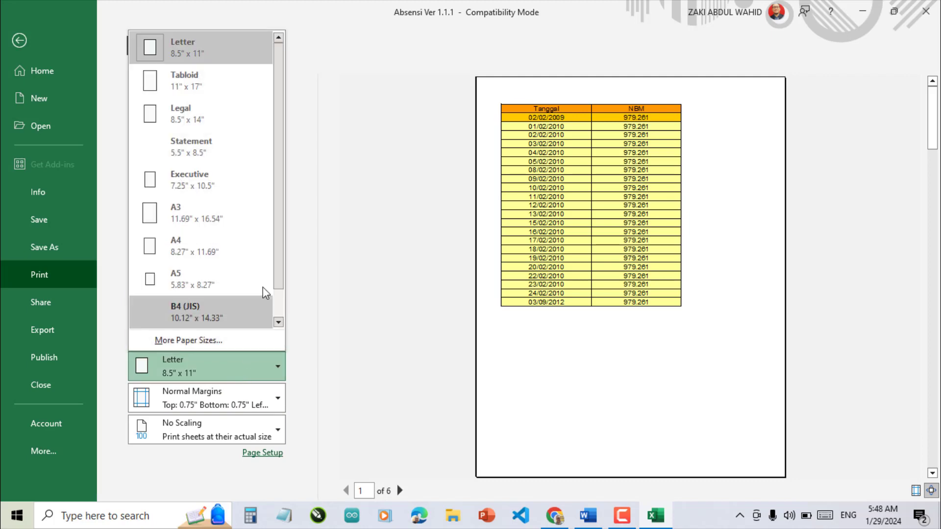
scroll(255, 307, "down", 1)
Step: In Page Setup, change the paper size from Letter to Legal 8.5" x 14"
left_click(187, 340)
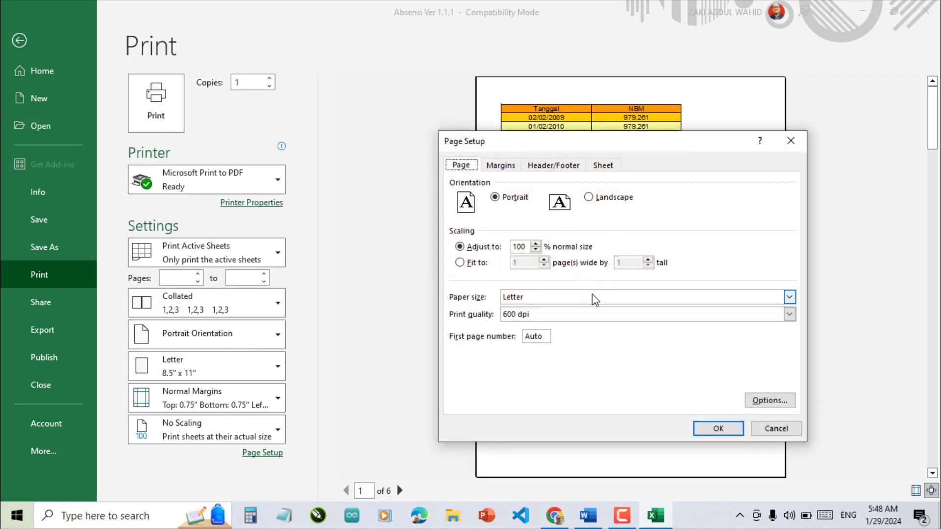
left_click(595, 297)
scroll(599, 313, "down", 1)
scroll(605, 334, "down", 1)
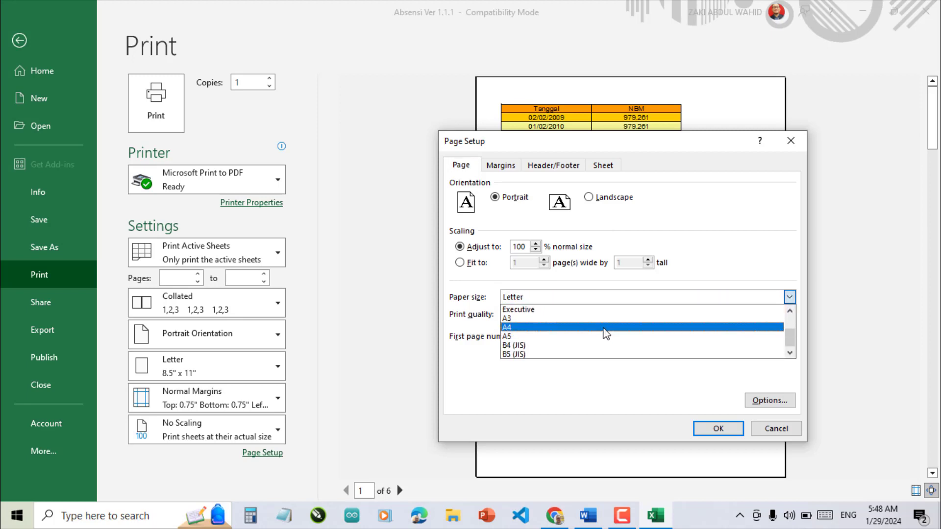
scroll(609, 335, "up", 2)
scroll(612, 332, "up", 1)
scroll(613, 332, "up", 1)
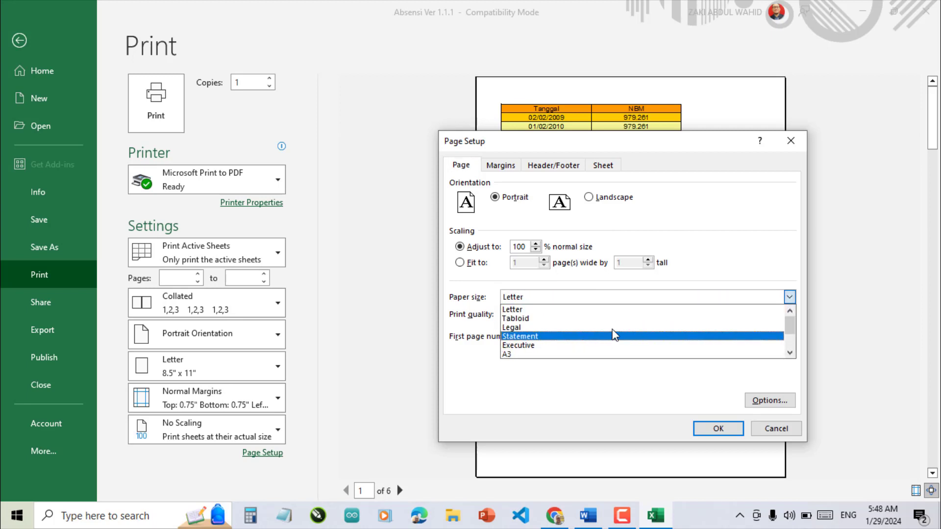
left_click(616, 328)
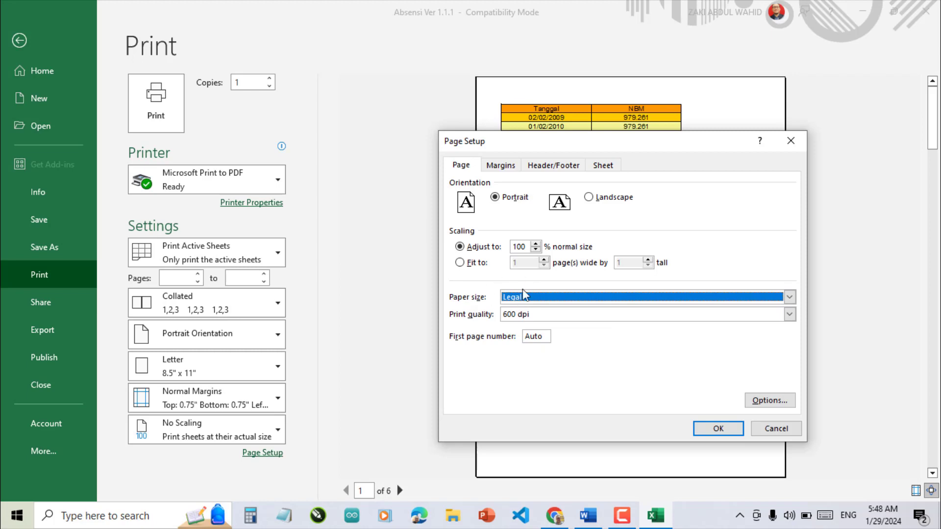
left_click(711, 429)
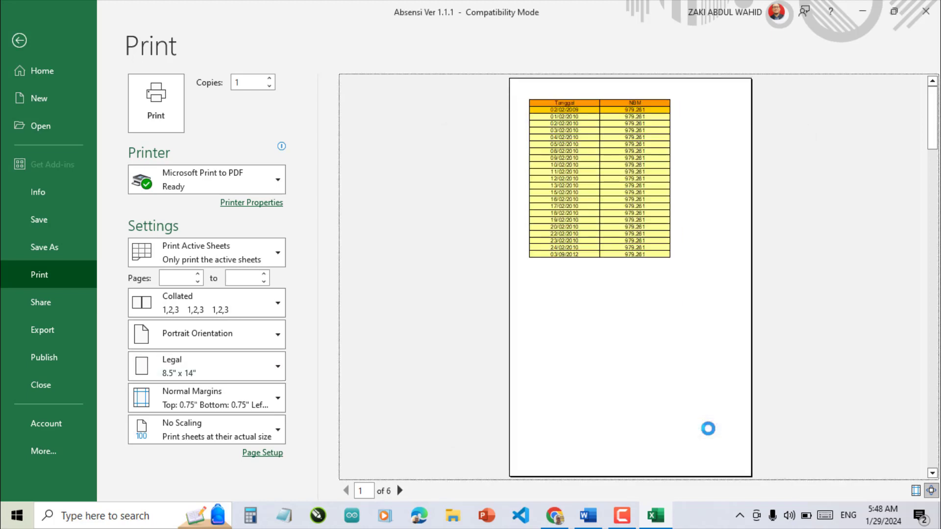
Step: Switch the printout to landscape orientation and page through the preview
left_click(212, 338)
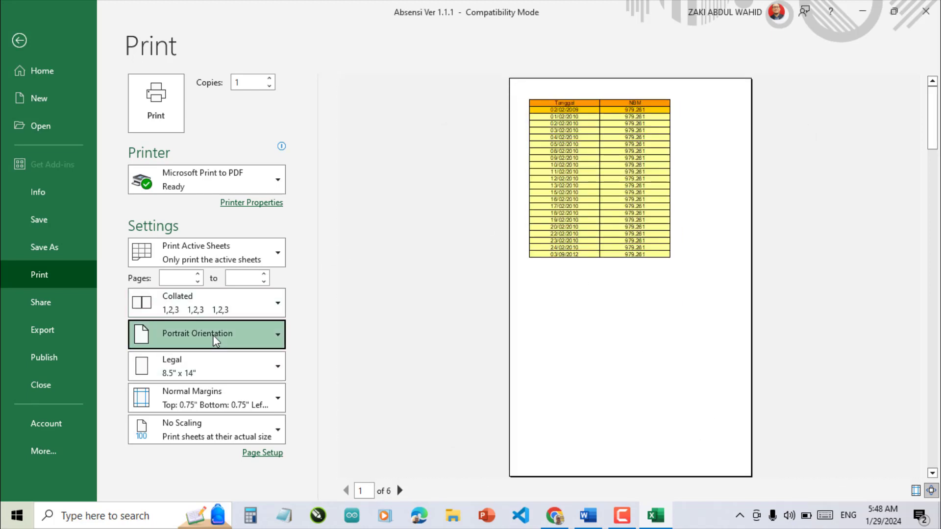
left_click(200, 405)
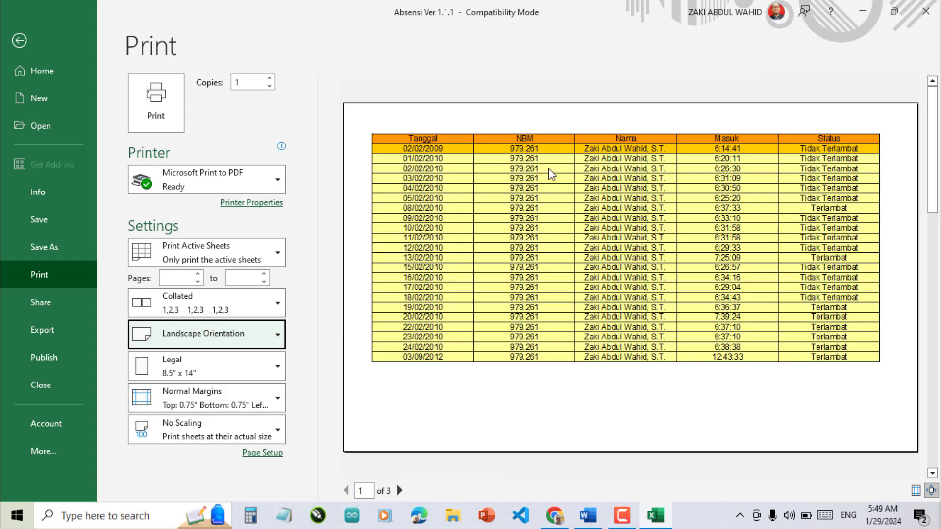
left_click(399, 491)
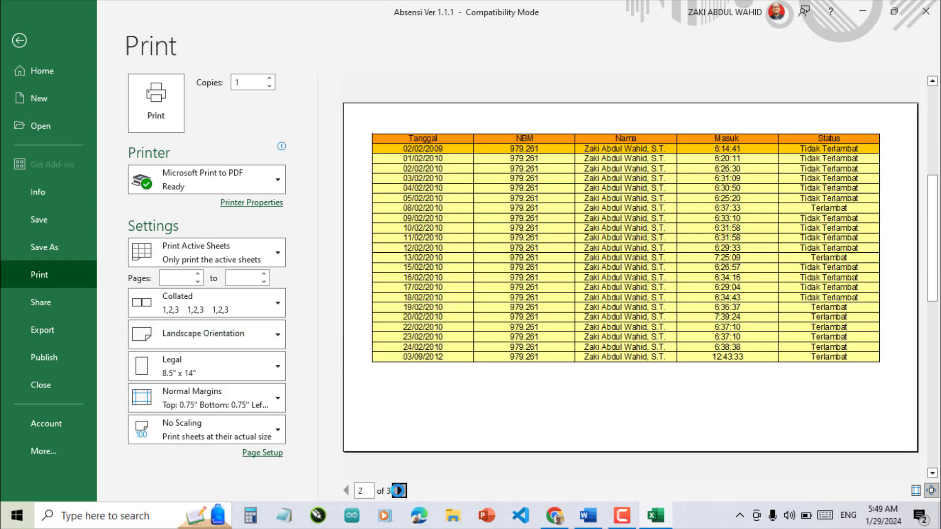
left_click(399, 491)
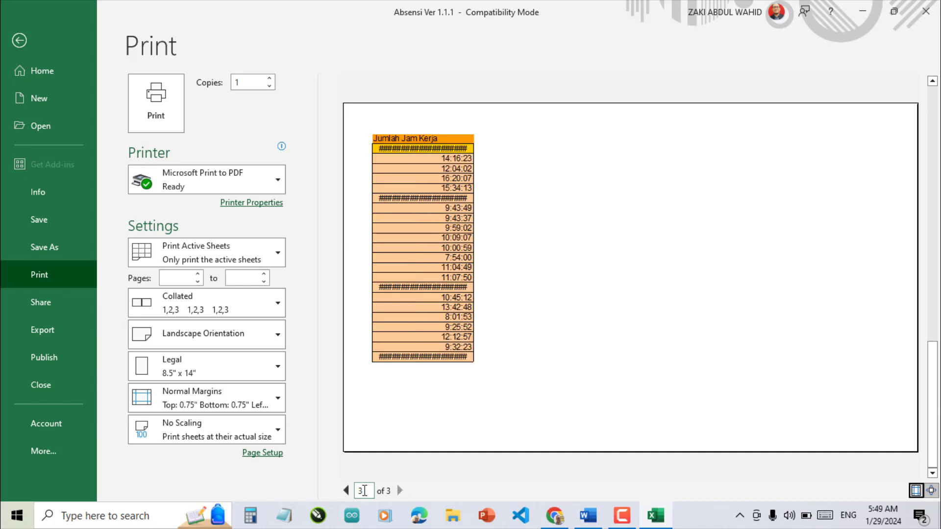
left_click(346, 490)
left_click(347, 490)
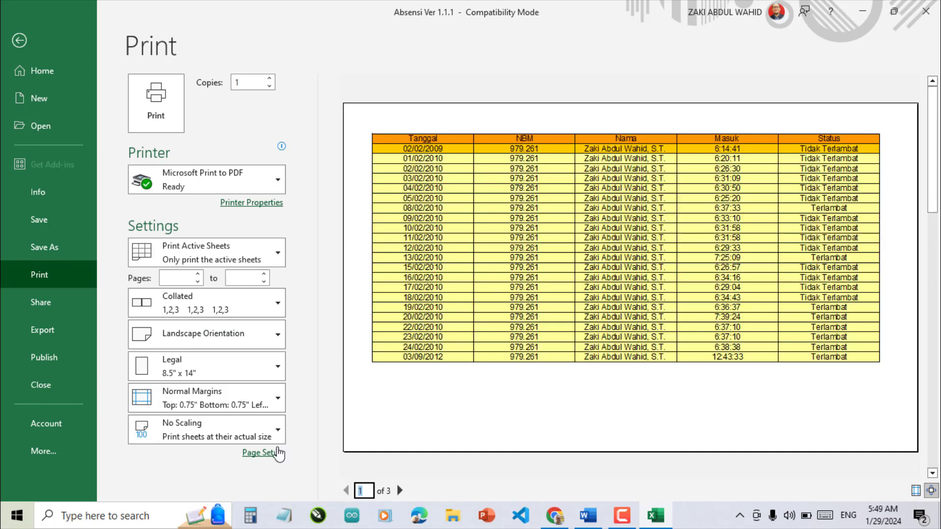
Step: Set scaling to Fit Sheet on One Page so the table prints on 1 page
left_click(220, 422)
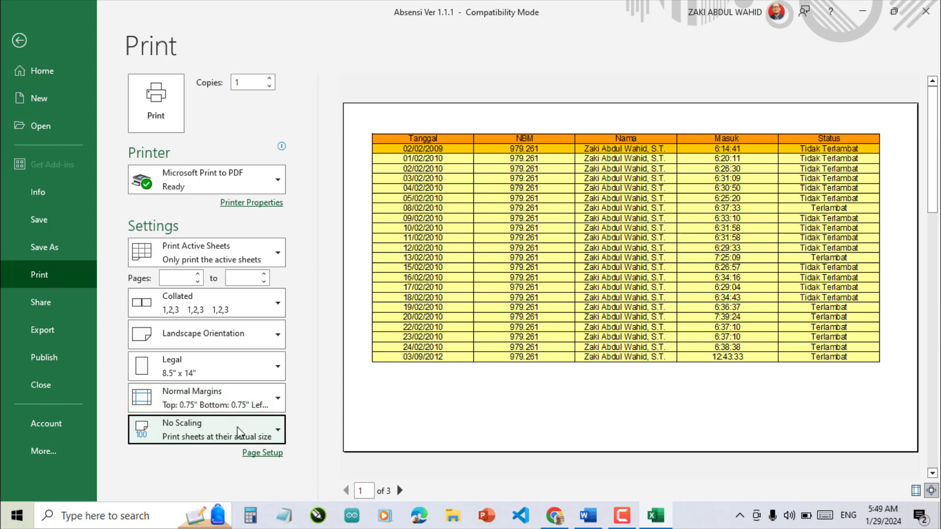
left_click(238, 432)
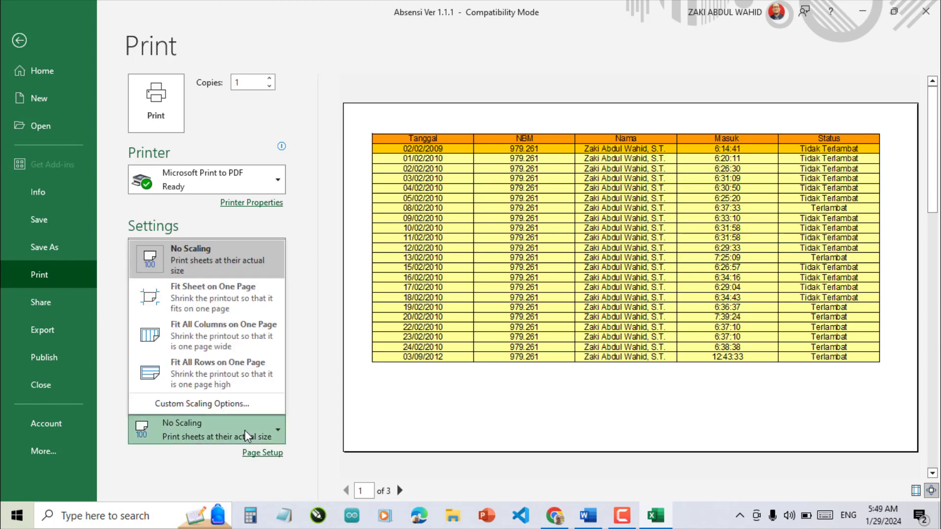
left_click(236, 297)
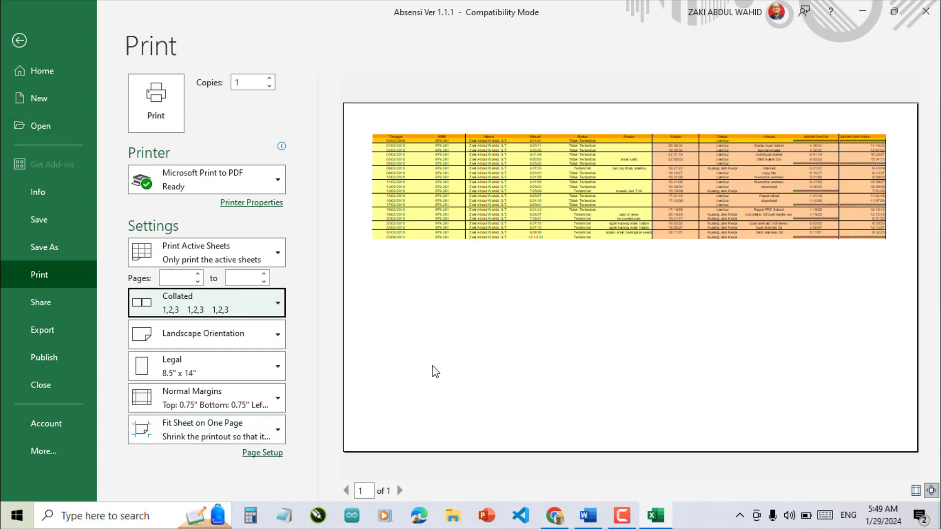
Step: Exit print preview, permanently delete the Cetak sheet, and return to the Absensi sheet
left_click(21, 41)
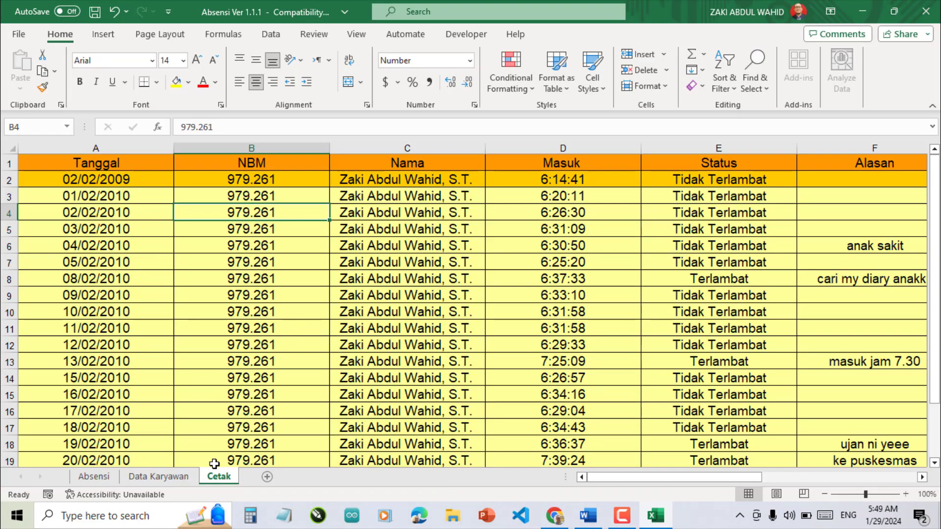
right_click(217, 483)
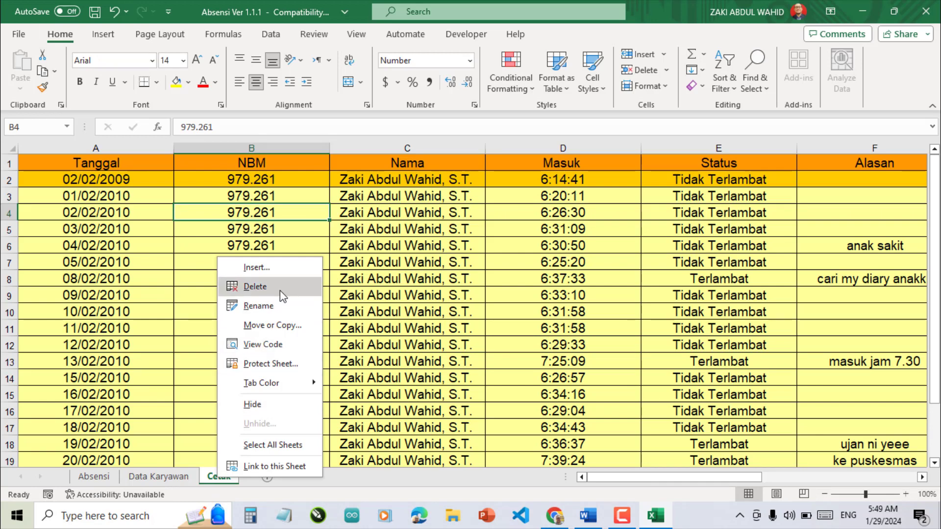
left_click(280, 290)
left_click(452, 298)
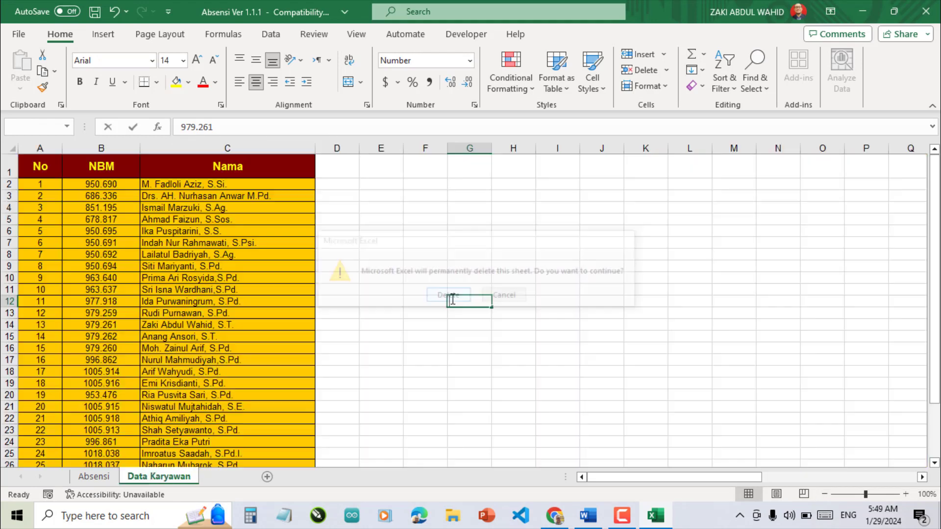
left_click(101, 478)
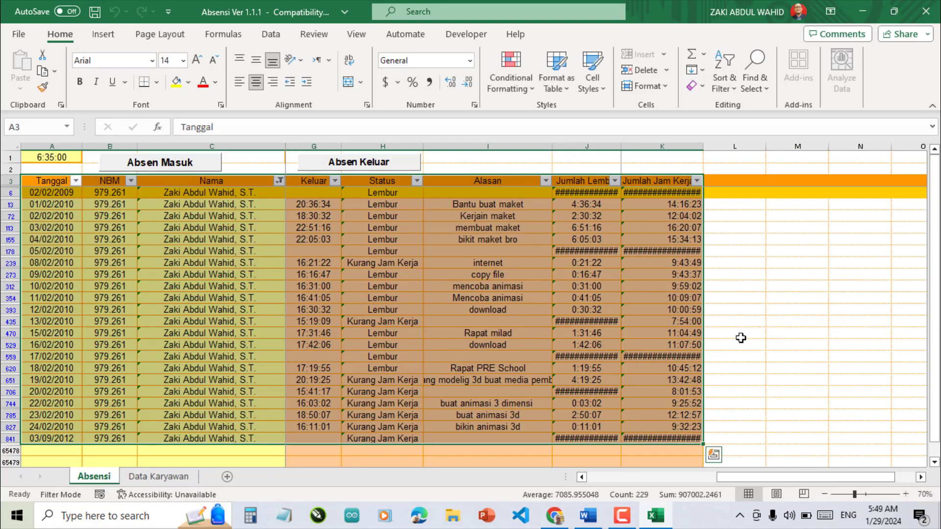
Step: Swap the Nama filter to another employee, showing 18 of 65474 records
left_click(259, 158)
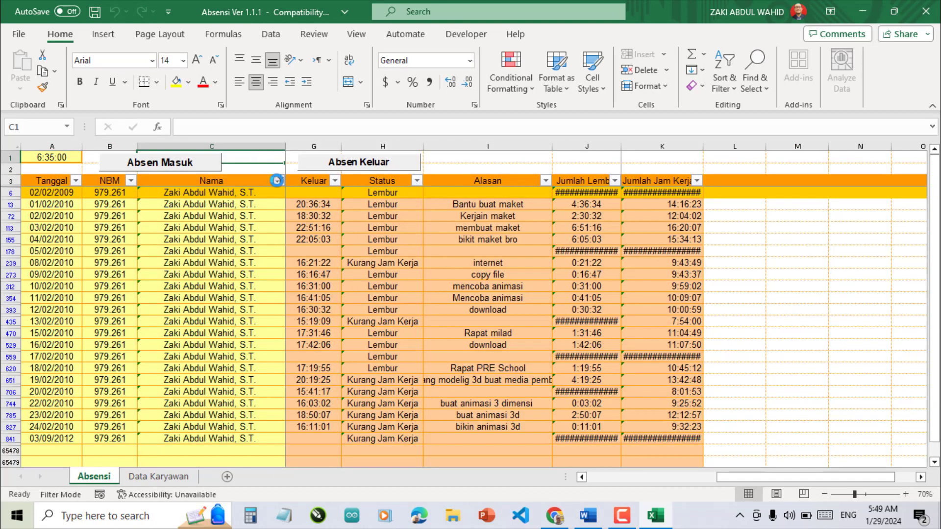
left_click(278, 182)
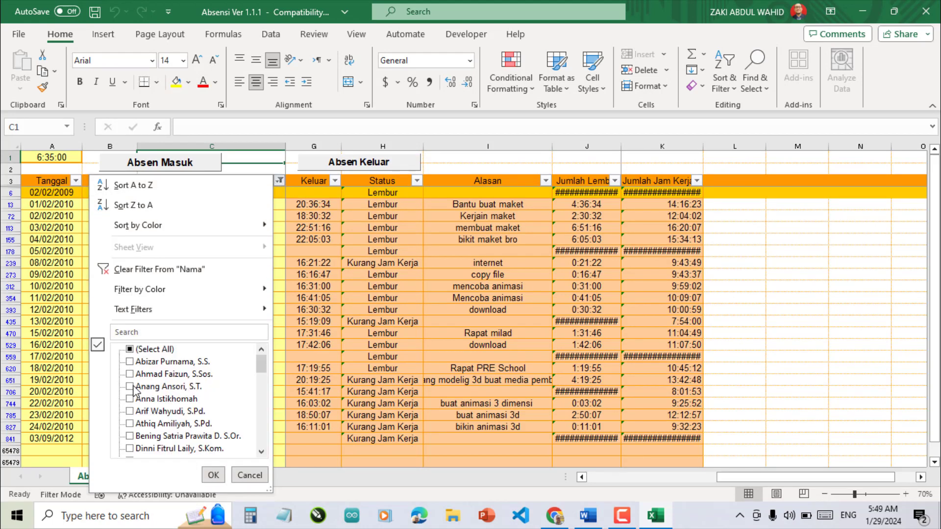
left_click(131, 387)
scroll(131, 404, "down", 6)
scroll(131, 404, "down", 4)
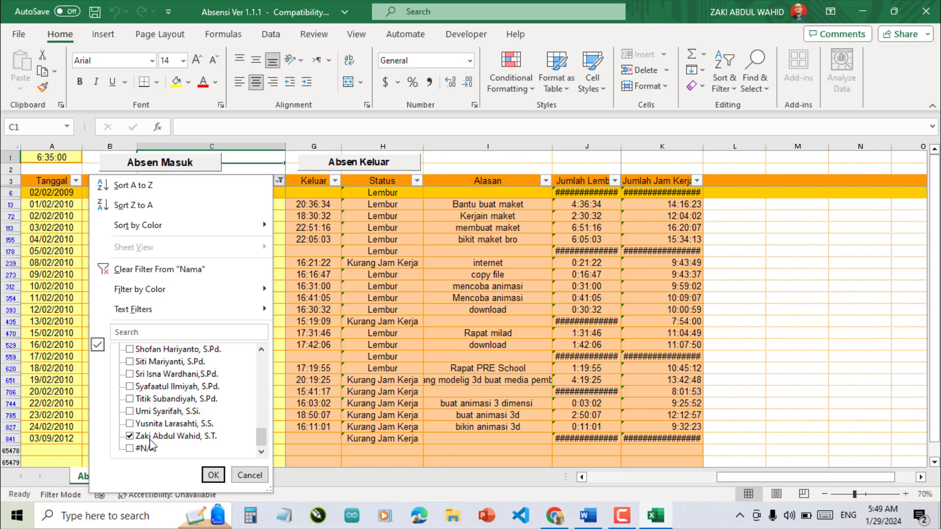
left_click(129, 436)
left_click(214, 475)
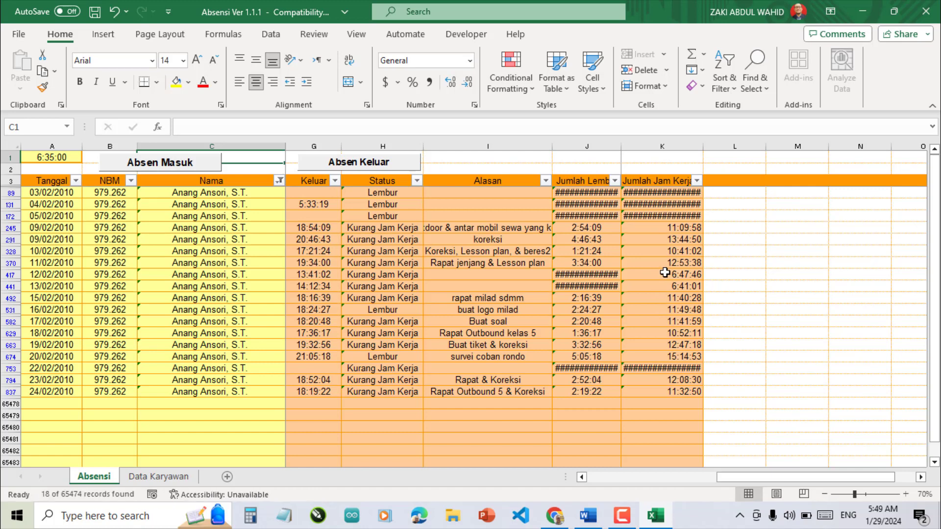
left_click(631, 515)
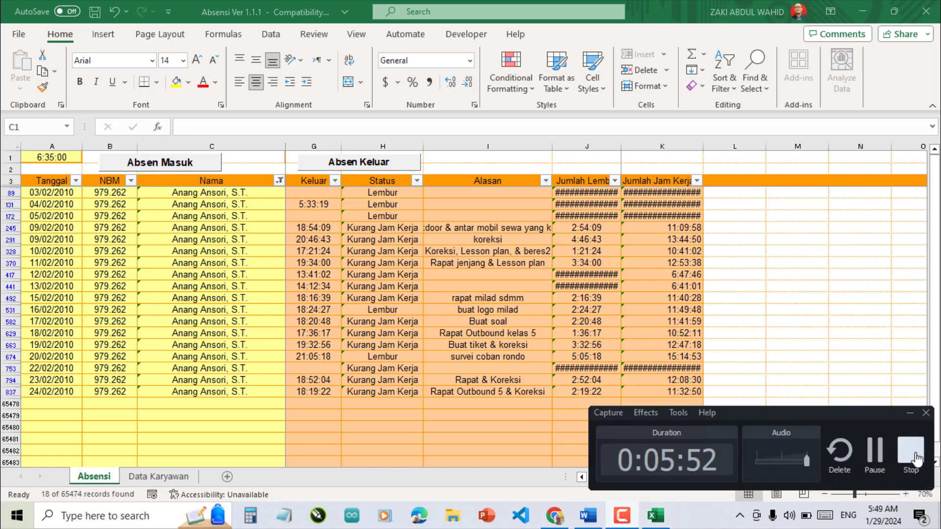